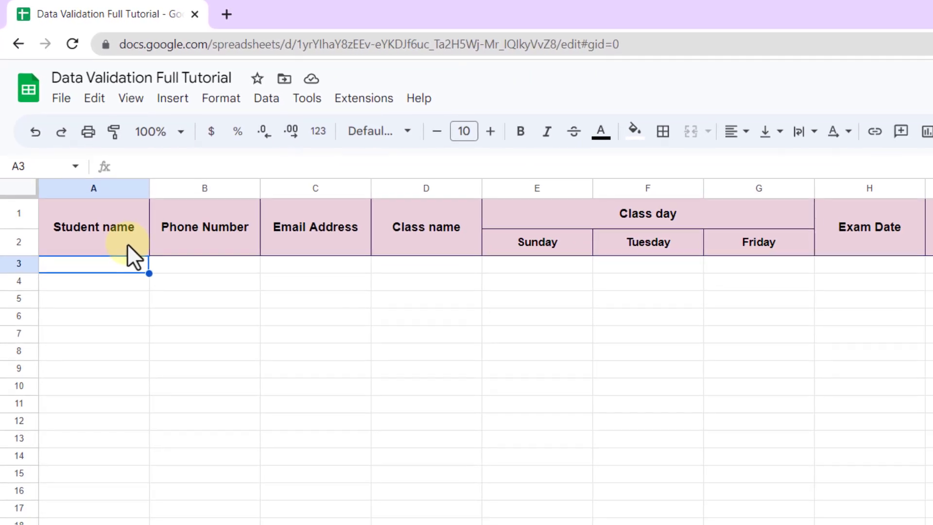
- Add a new data validation rule applied to the range Sheet1!A3:A1000
click(266, 99)
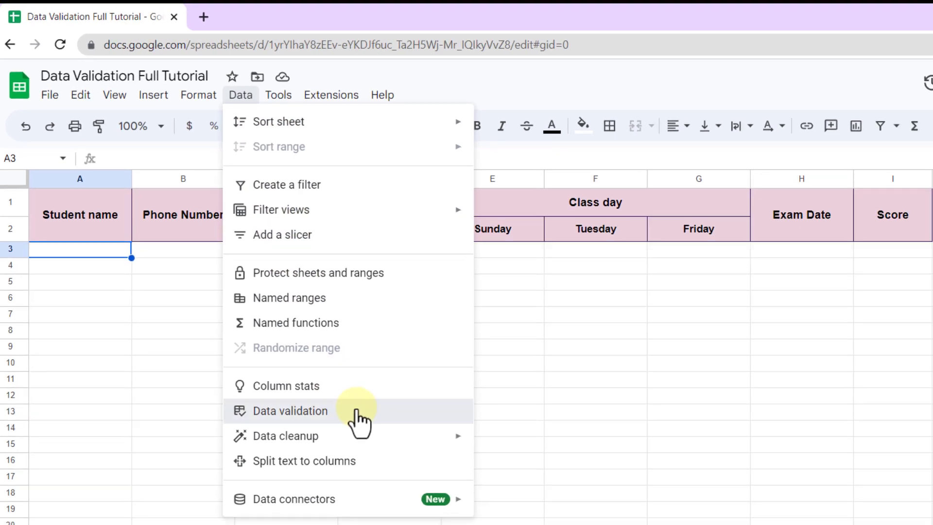
click(386, 437)
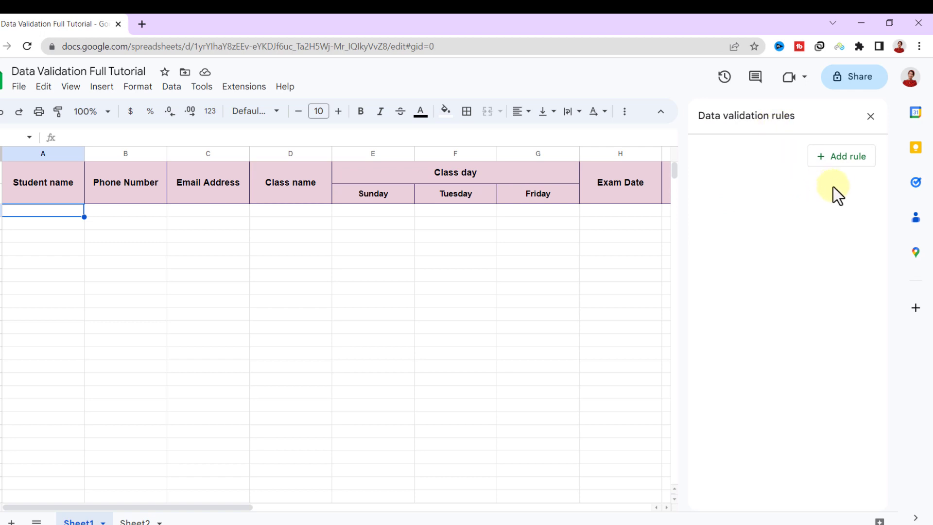
click(844, 163)
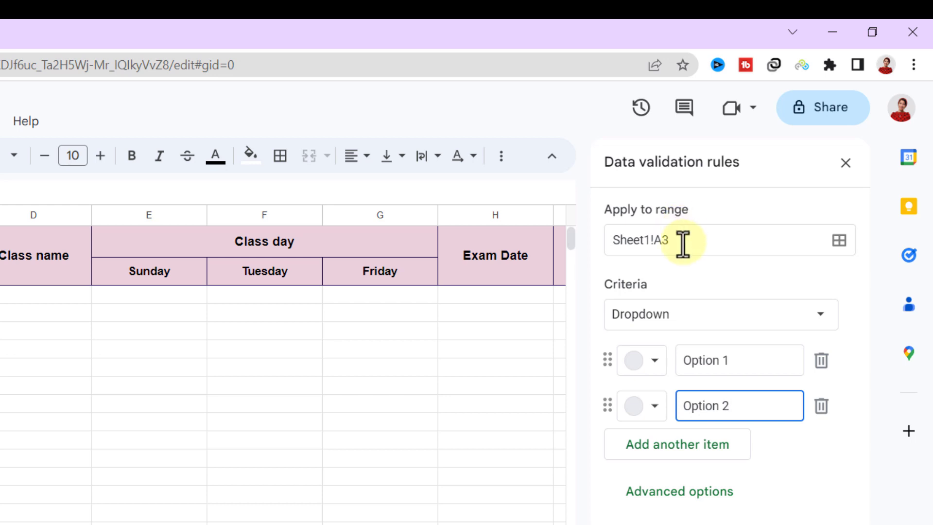
click(682, 243)
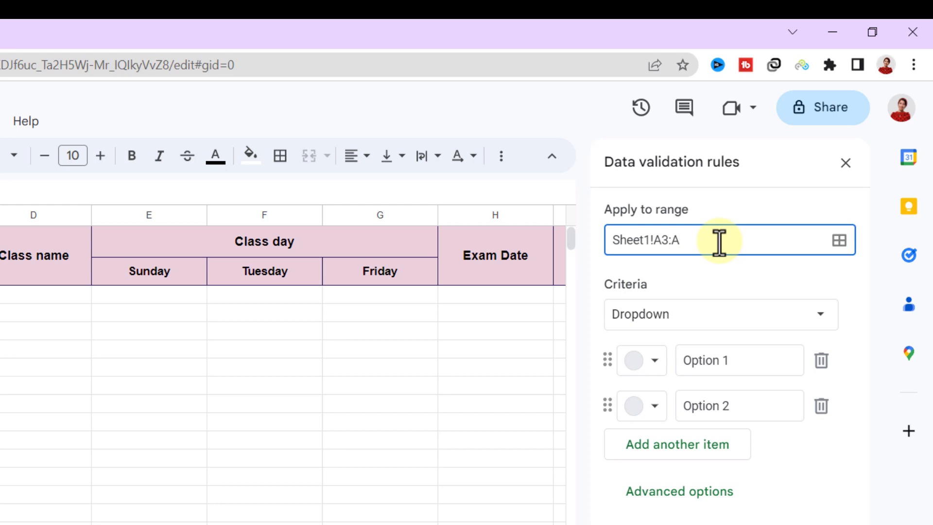
click(839, 240)
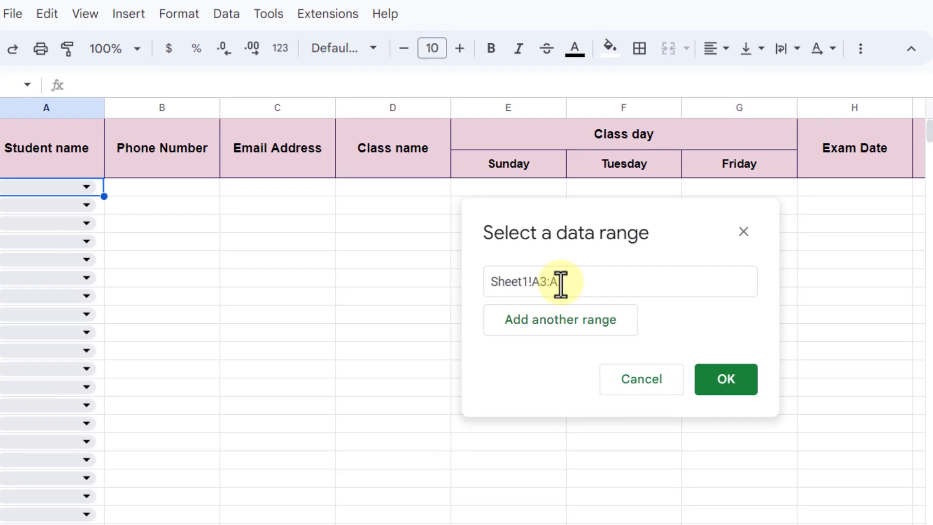
drag(560, 281, 464, 285)
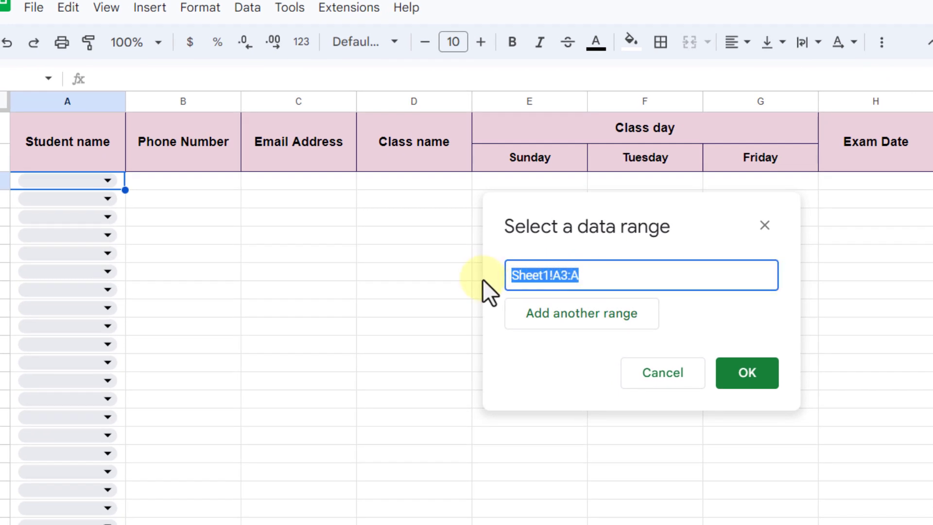
key(BackSpace)
click(15, 184)
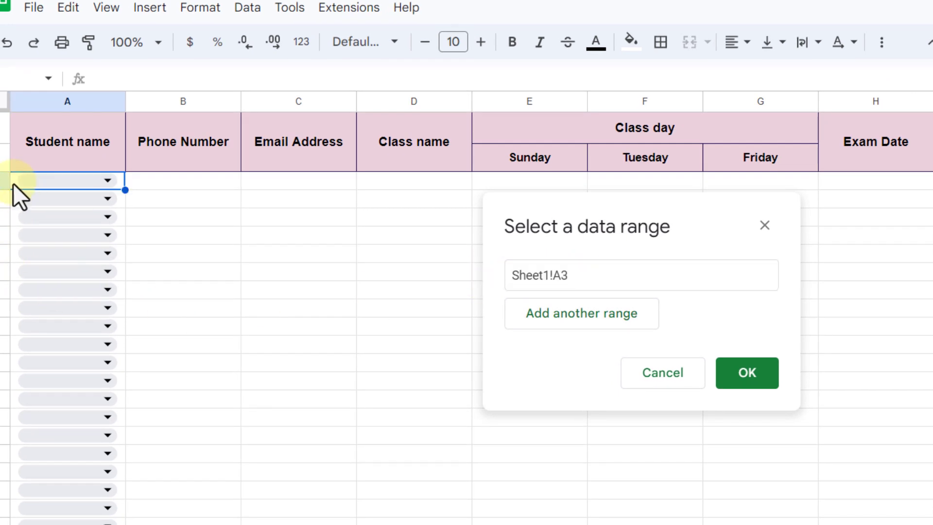
key(ctrl+shift+Down)
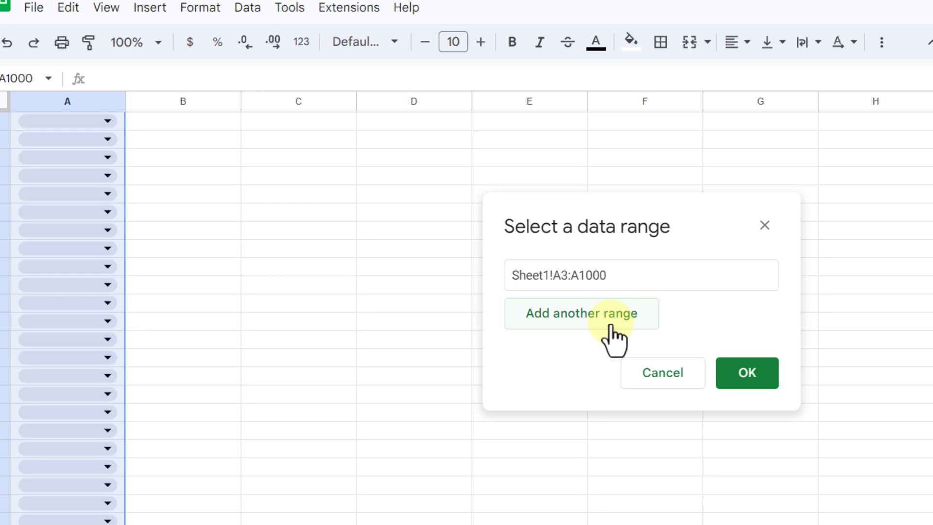
click(746, 381)
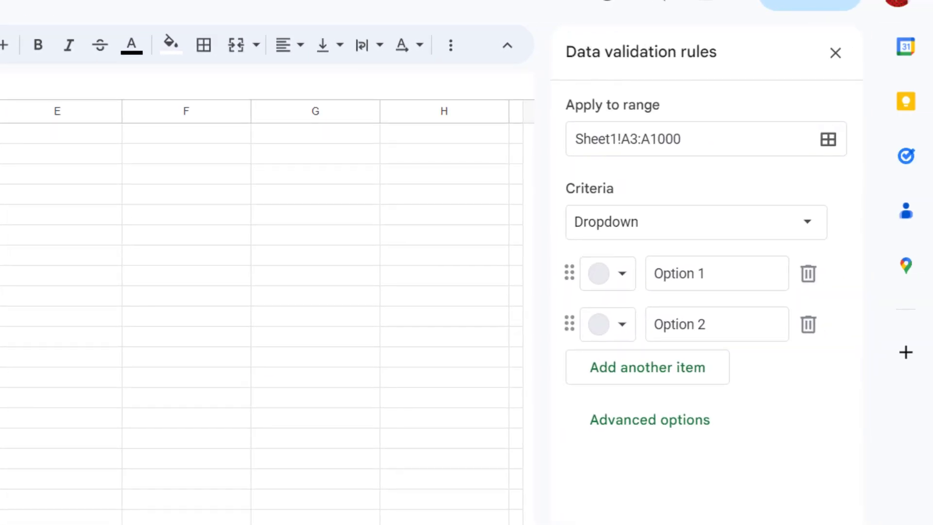
- Set the name rule to Text does not contain the pasted digits and symbols, with help text, rejecting input
scroll(537, 118, up, 2)
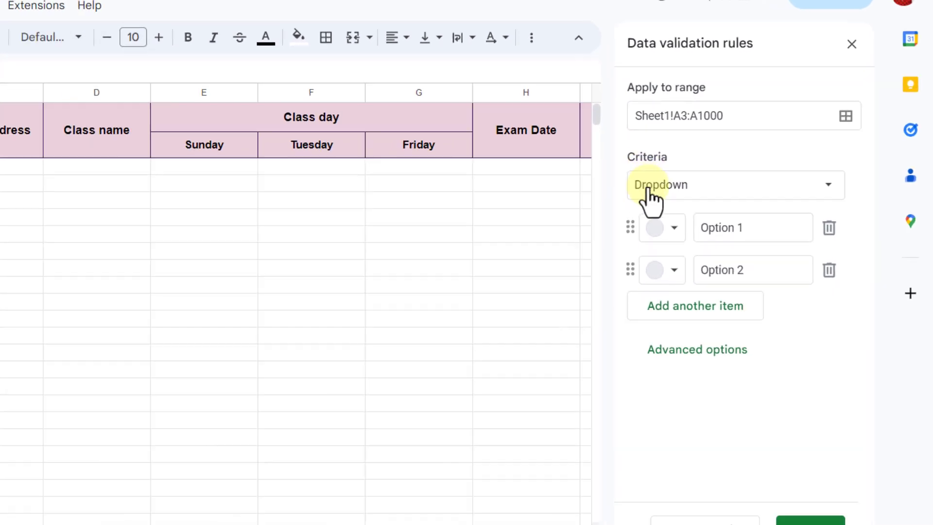
click(837, 170)
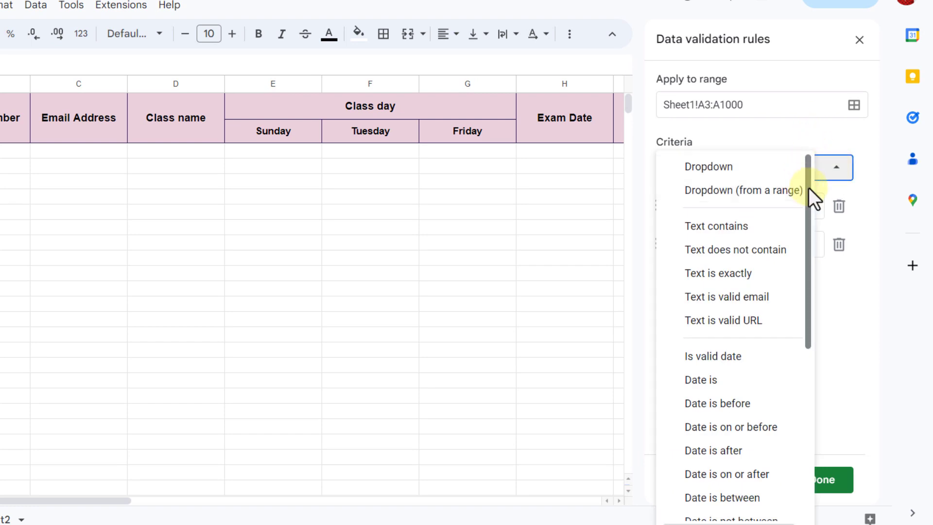
drag(808, 188, 826, 173)
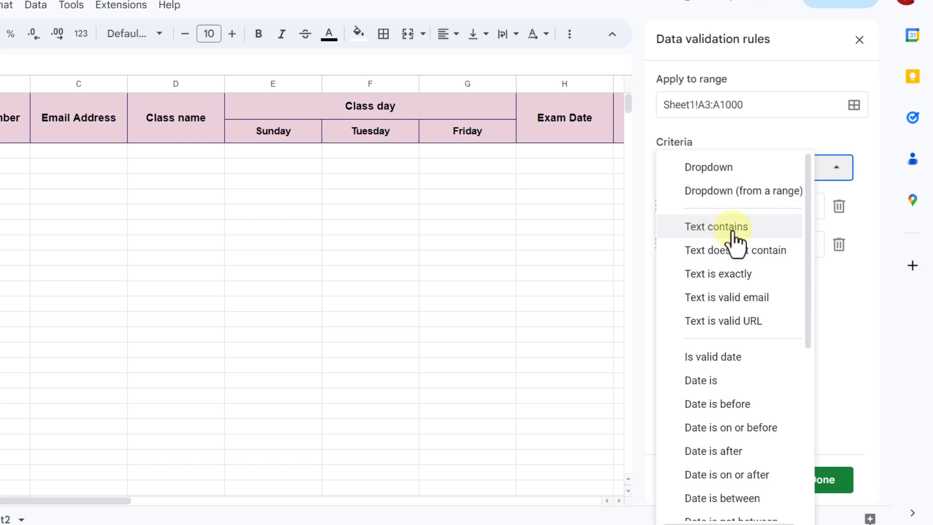
click(772, 264)
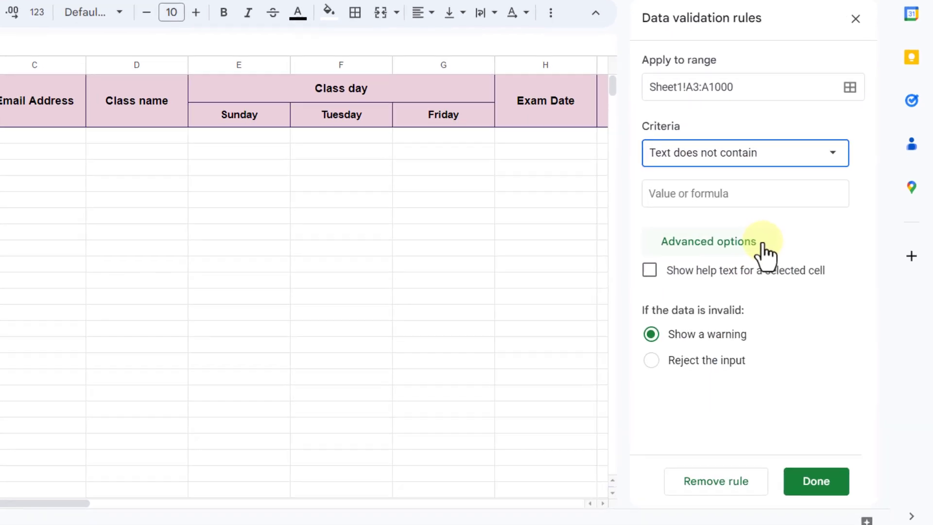
click(730, 174)
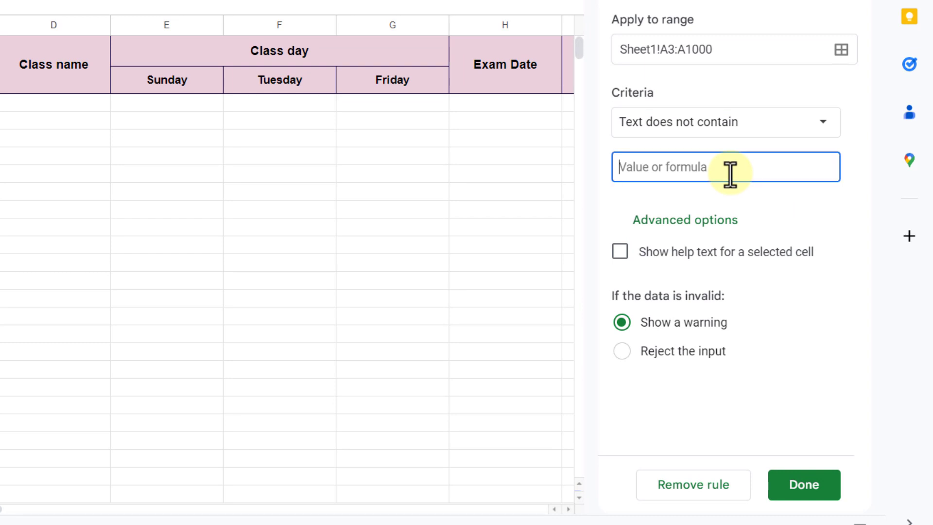
text(1234567890. +_)(*&^%$#@!~":?><)
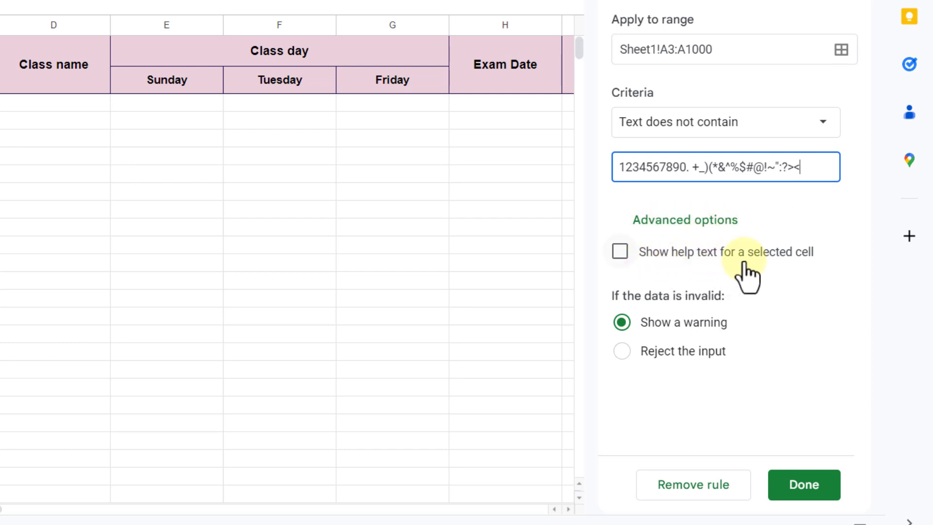
click(626, 254)
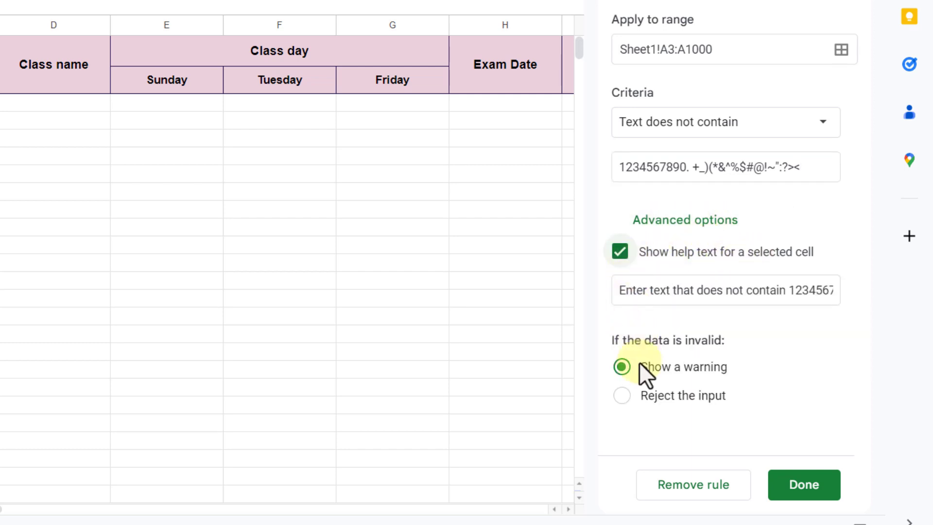
click(622, 395)
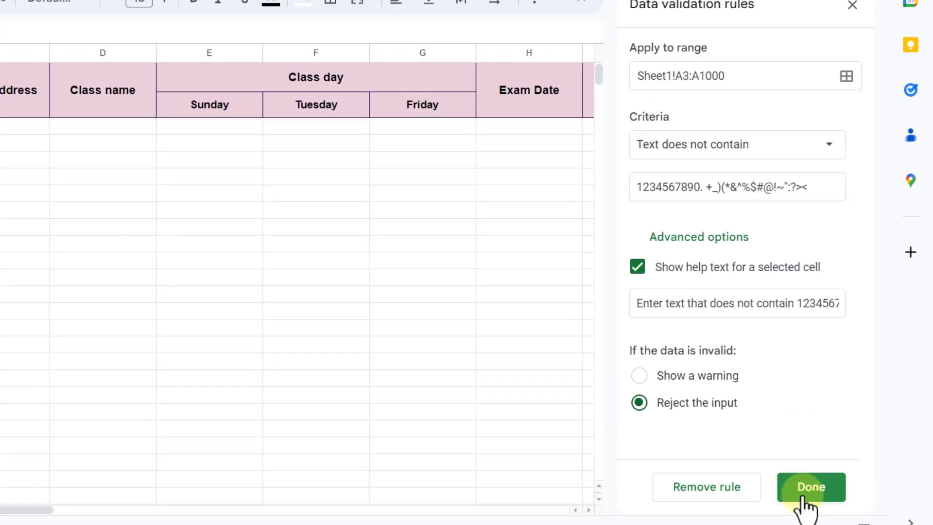
- Save the name rule and confirm the test entry 'ma' in A3 is rejected
click(803, 496)
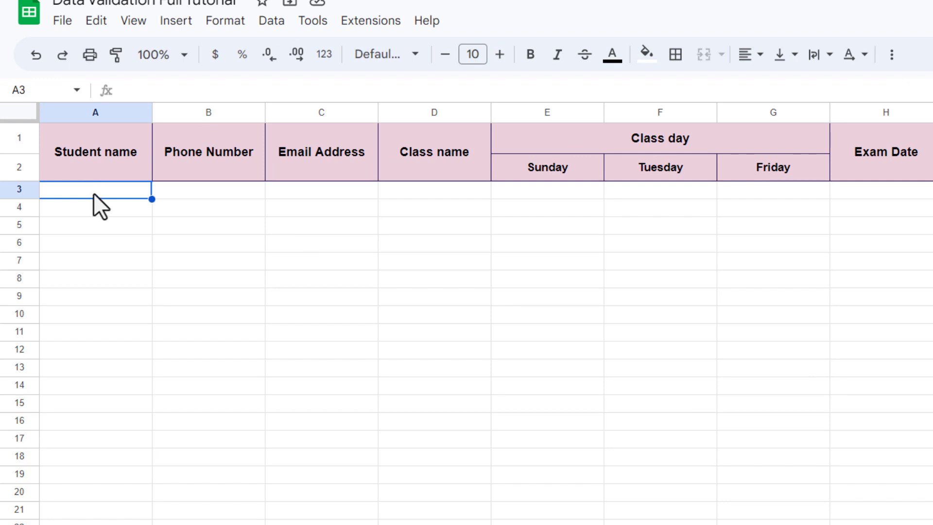
text(ma)
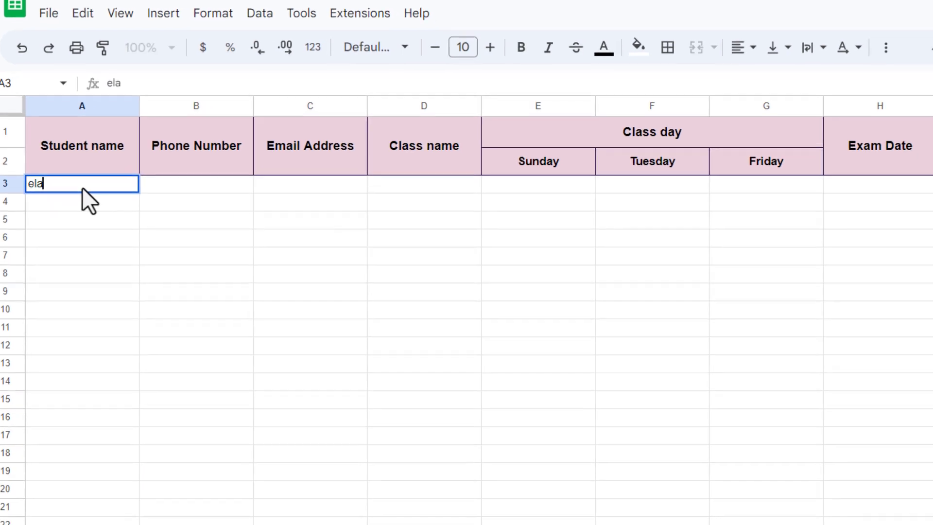
key(Return)
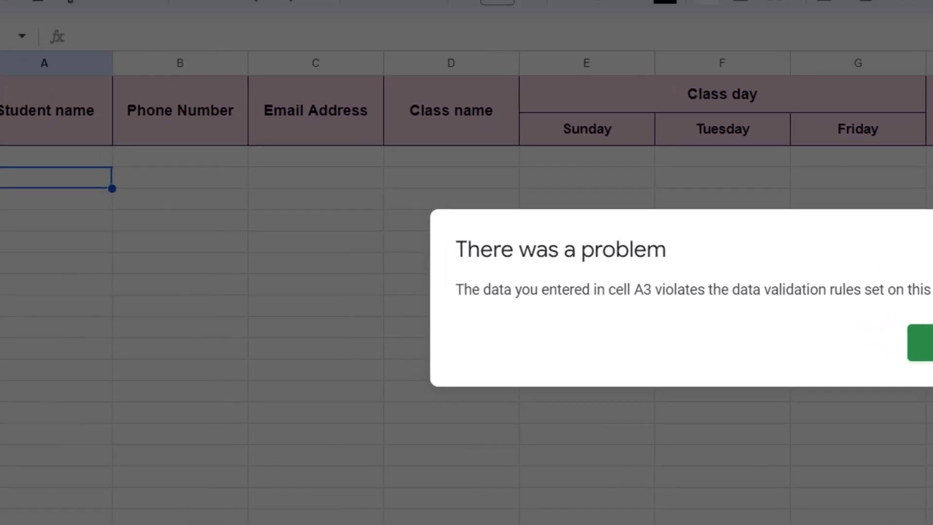
click(712, 254)
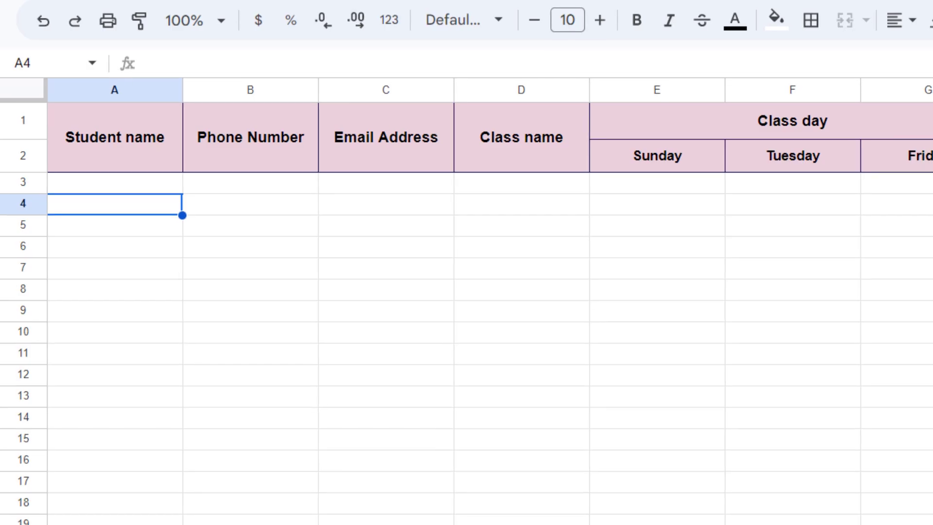
- Enter a valid letters-only student name in A3
click(87, 187)
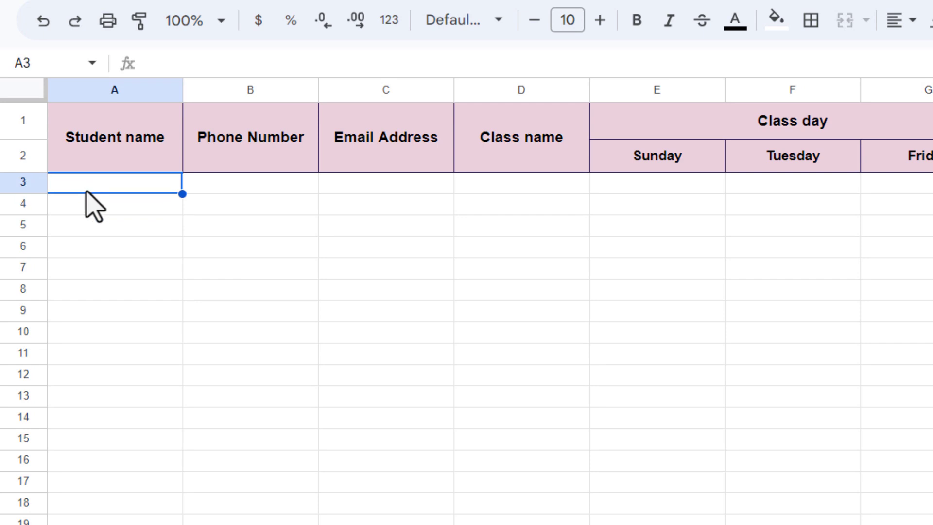
text(Elaheh)
key(Return)
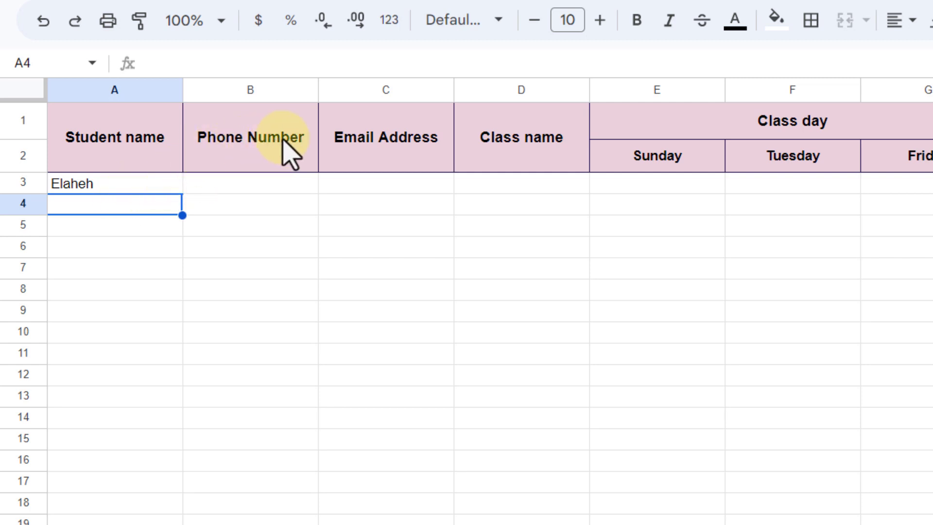
- Start a new data validation rule for the Phone Number cells from B3
click(222, 181)
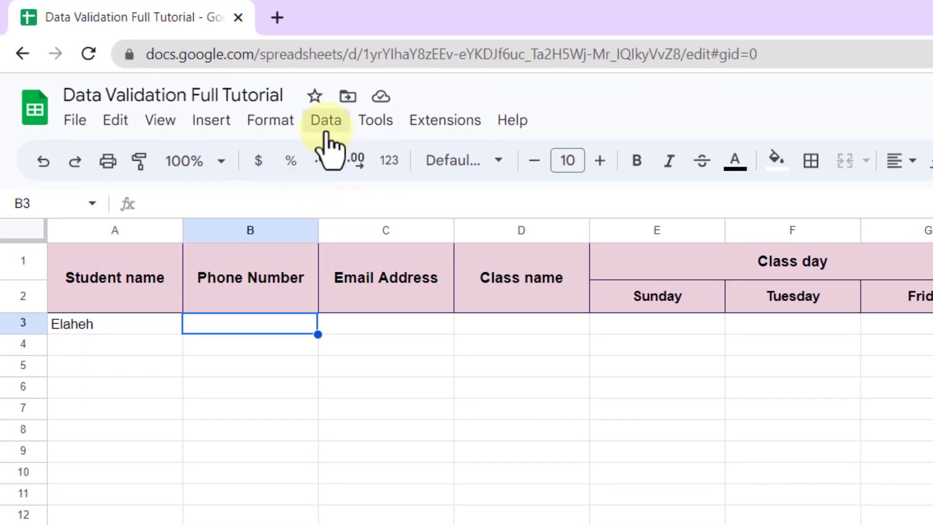
click(321, 119)
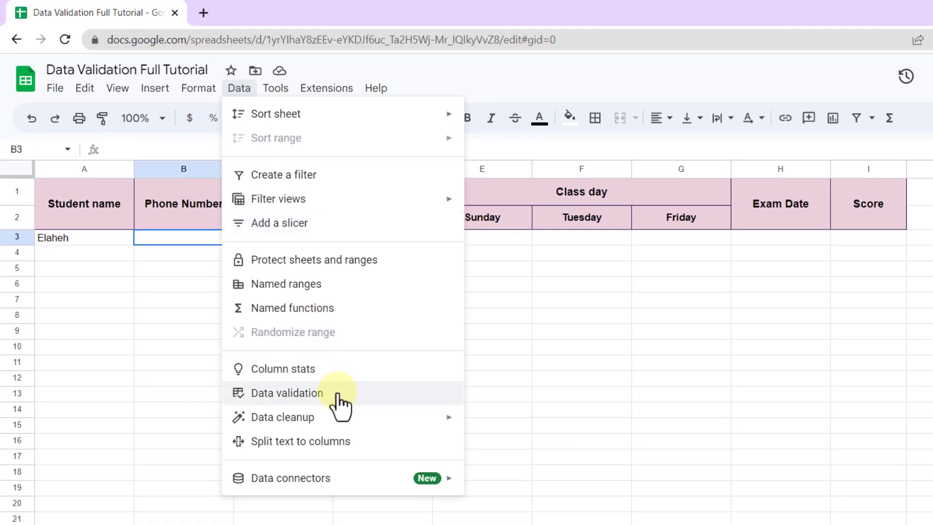
click(418, 522)
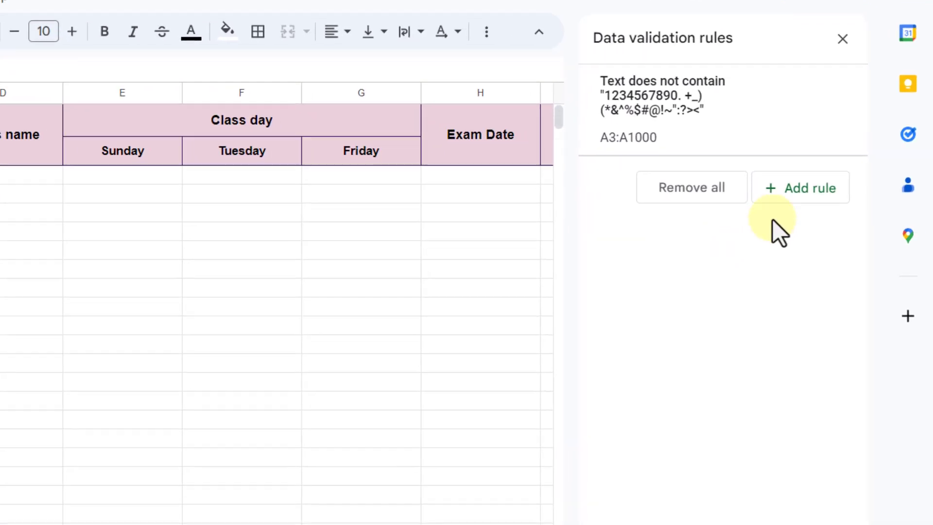
click(802, 198)
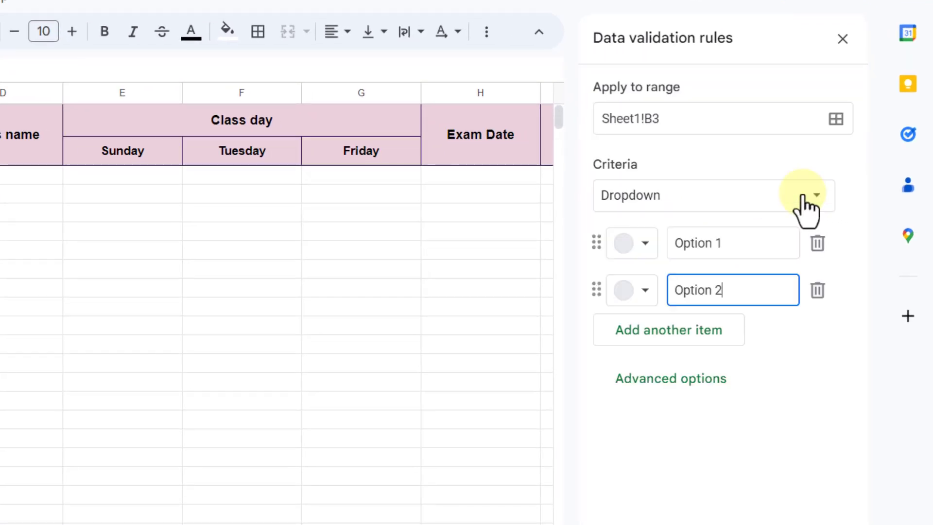
click(778, 120)
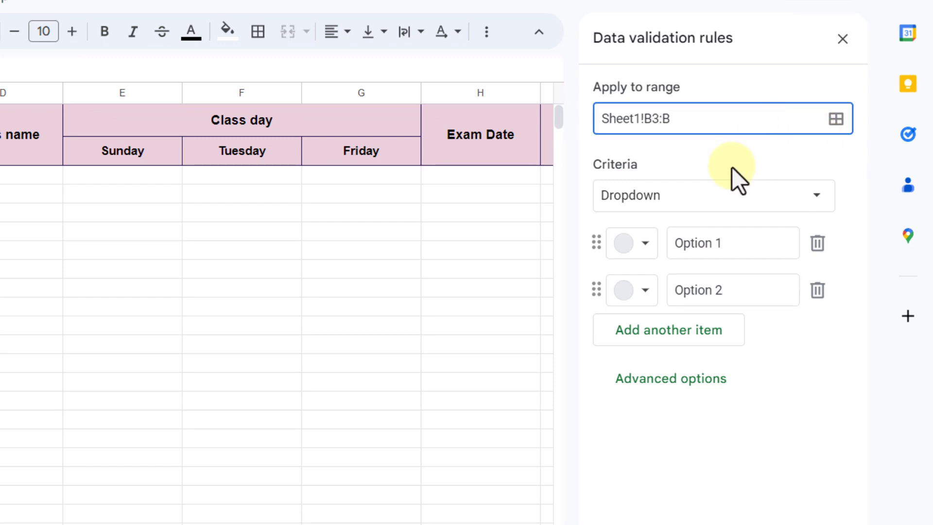
- Make the phone rule Text does not contain the pasted letters, with help text, rejecting input
click(818, 195)
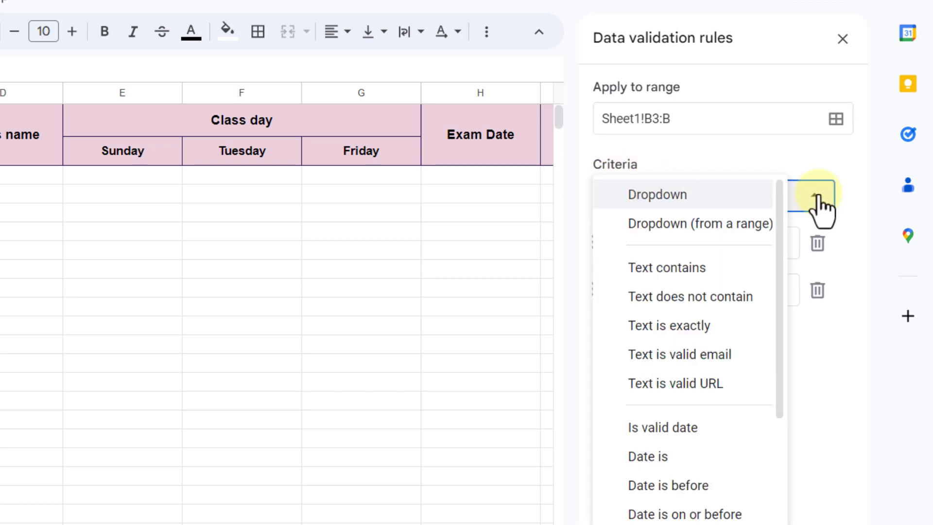
click(731, 311)
click(701, 241)
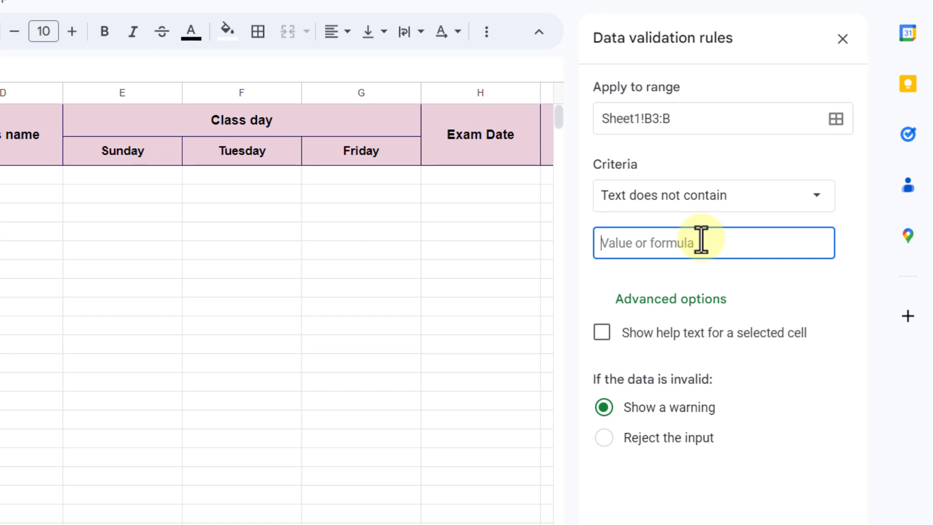
key(ctrl+v)
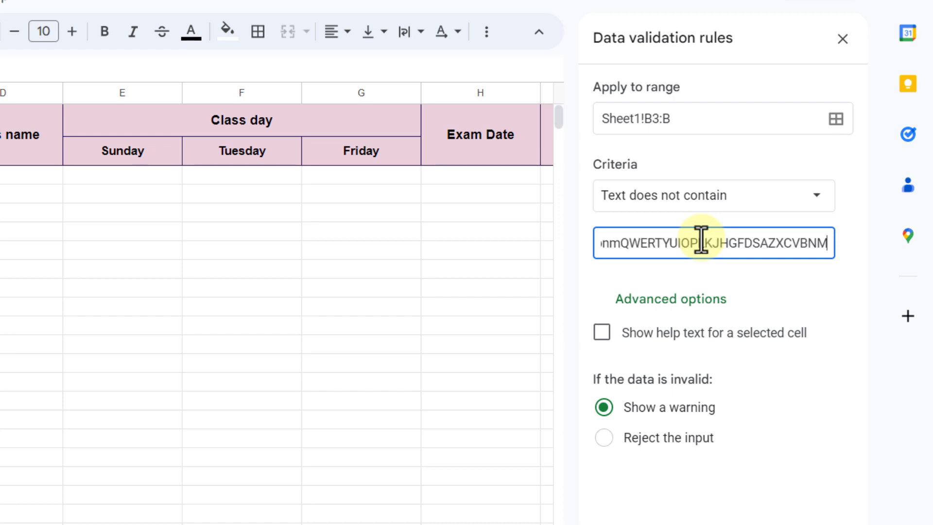
click(700, 334)
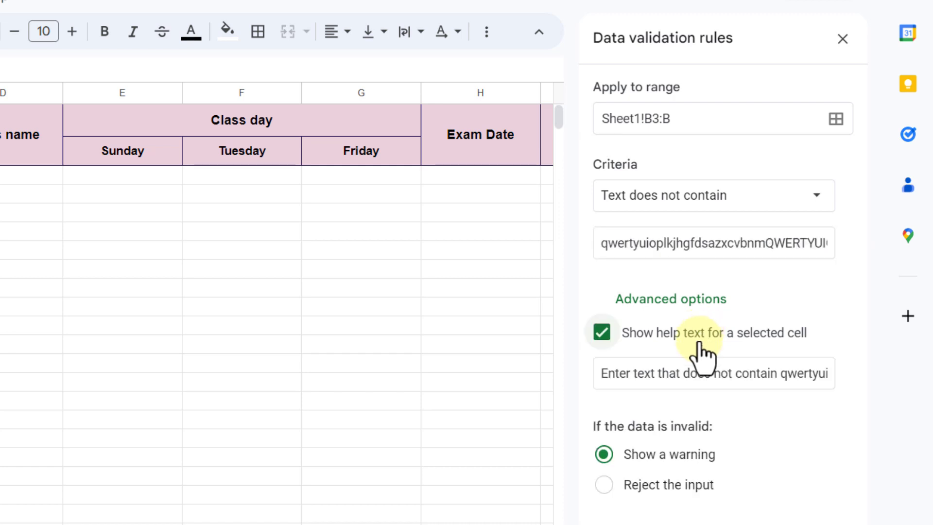
click(684, 407)
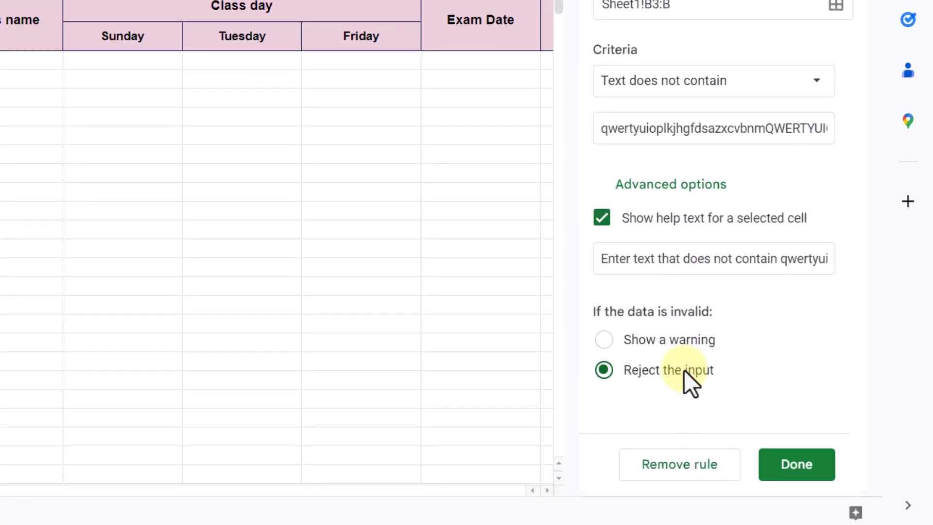
click(812, 478)
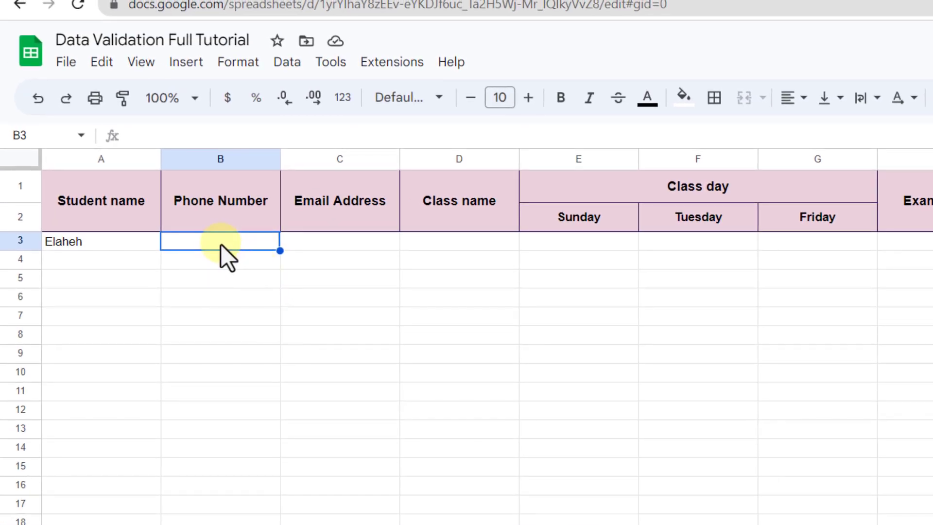
- Check that entering 25469we in B3 is rejected by the phone rule
text(25469we)
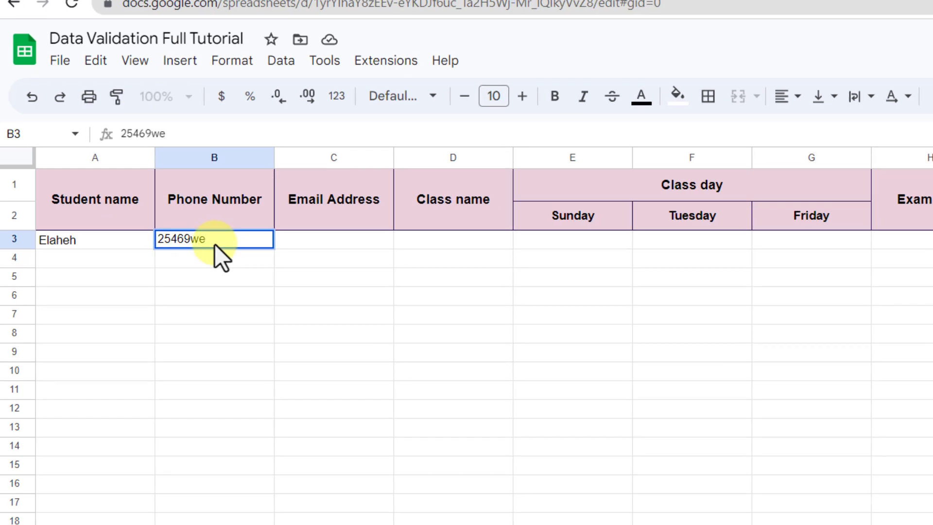
key(Return)
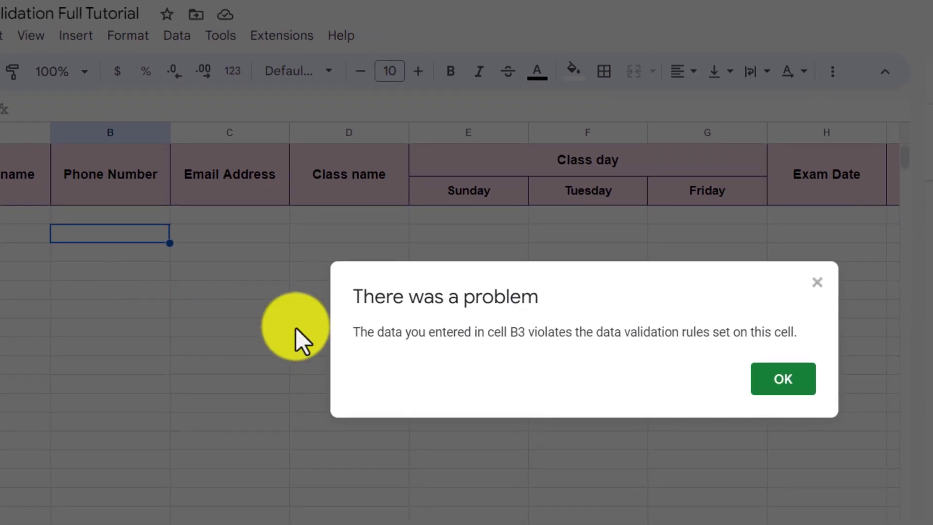
click(772, 383)
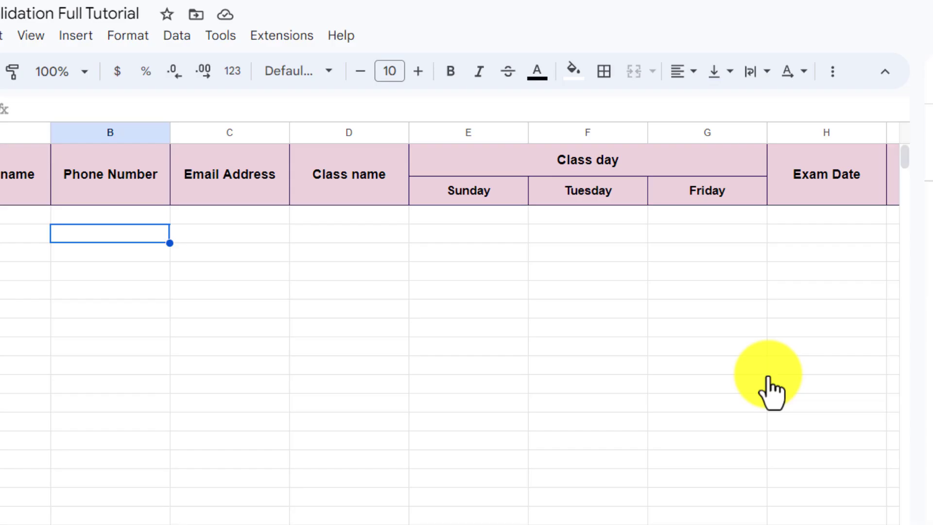
- Enter 123456789 as the phone number in B3
click(235, 216)
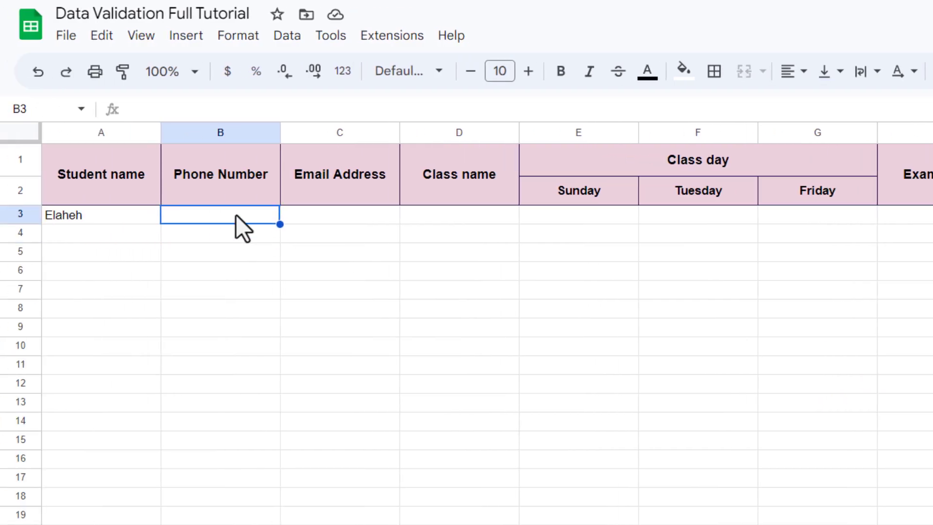
text(1234567)
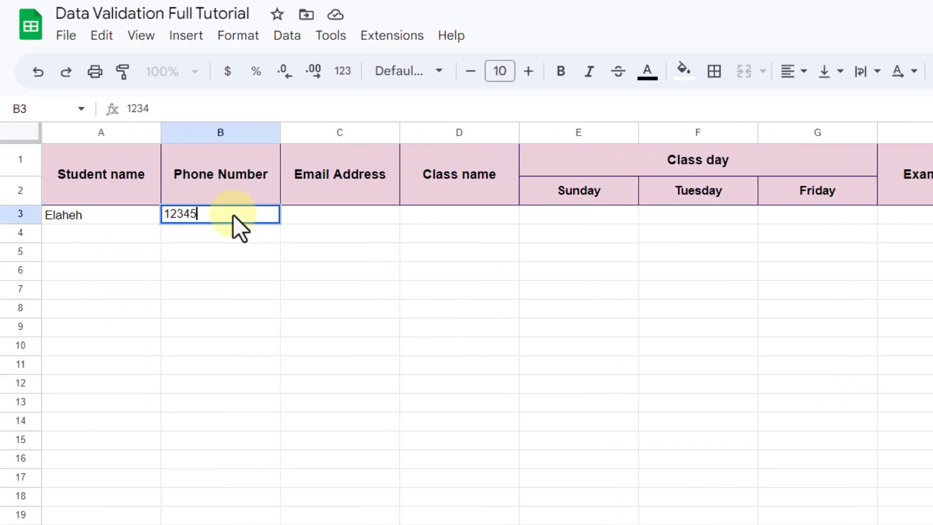
text(89)
key(Return)
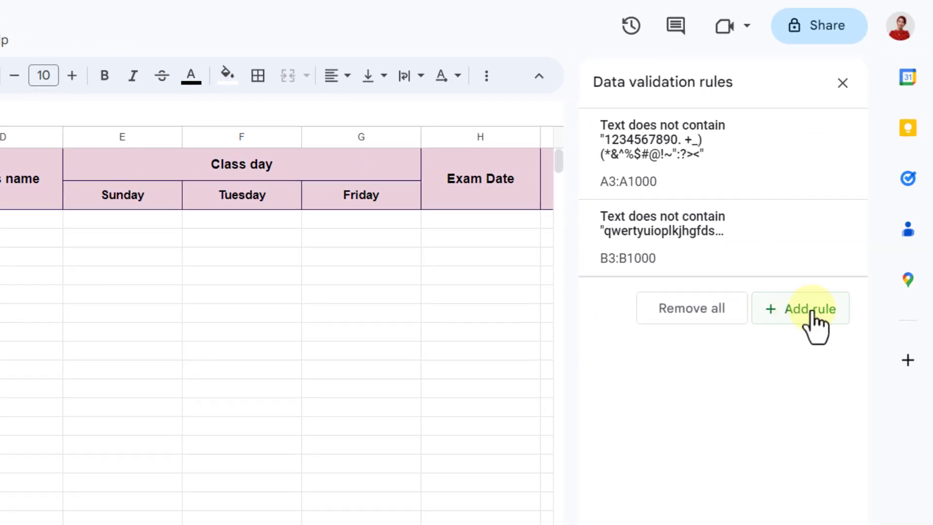
- Add a rule on C3:C requiring Text is valid email, with help text, rejecting invalid entries
click(811, 314)
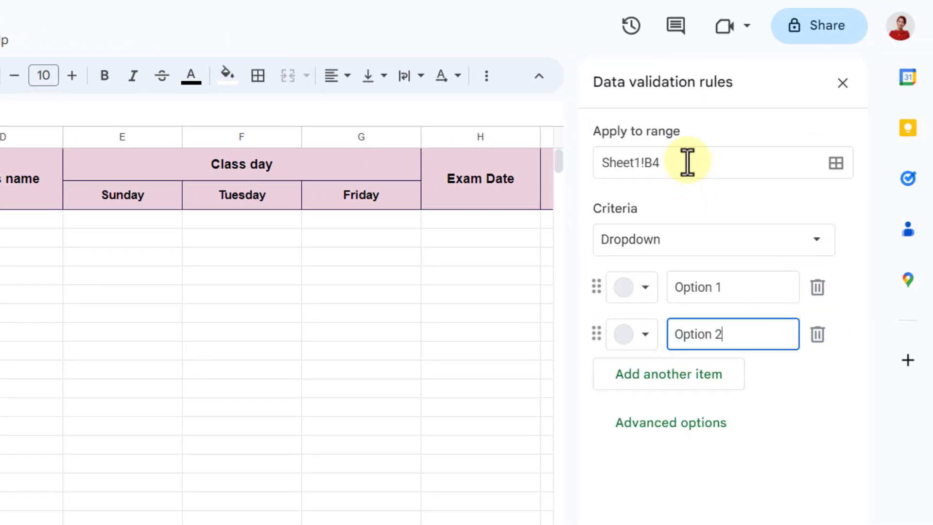
drag(687, 162, 645, 162)
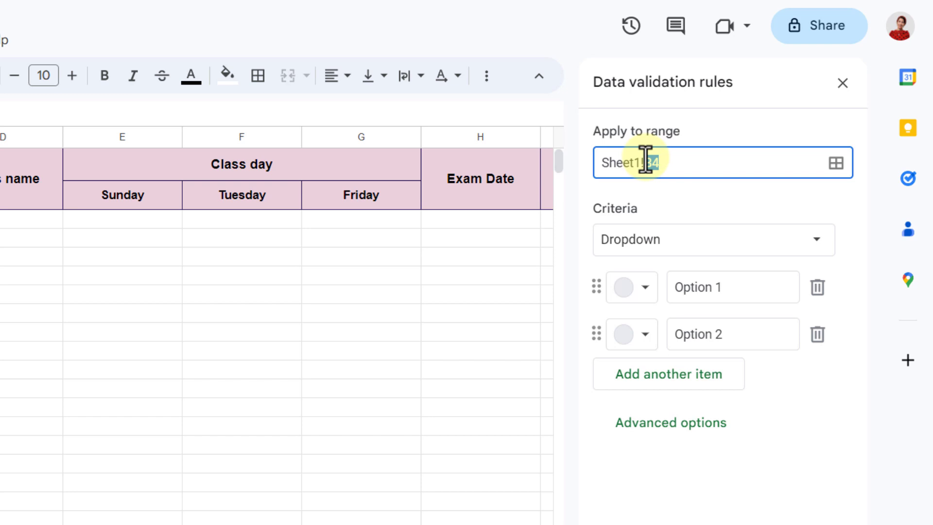
text(c3:C)
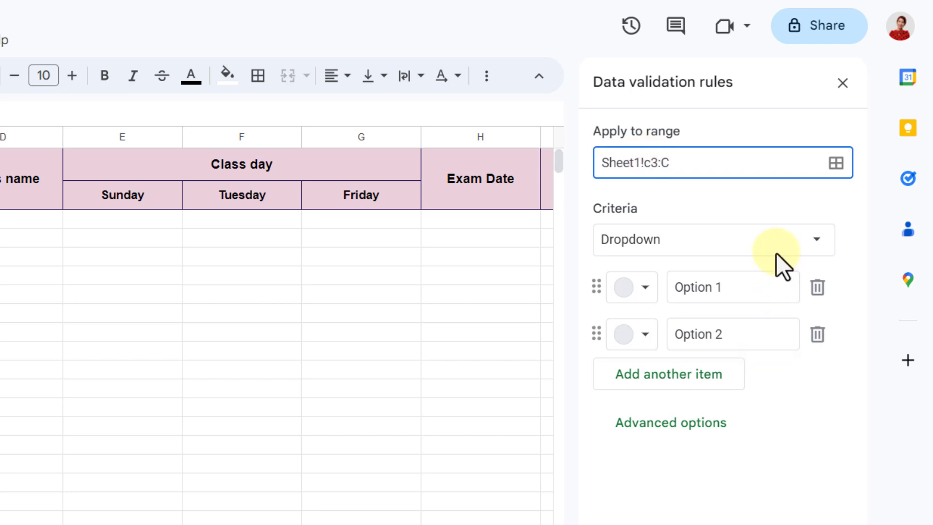
click(777, 245)
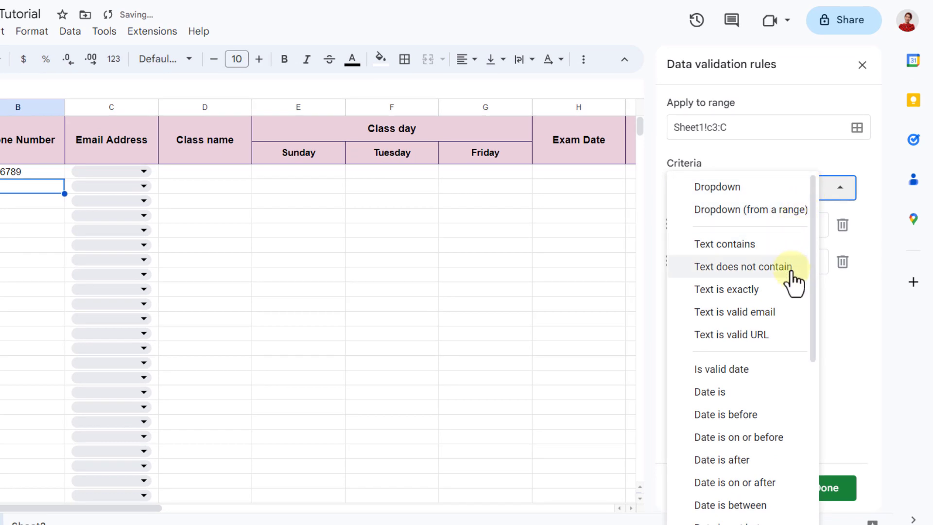
click(735, 312)
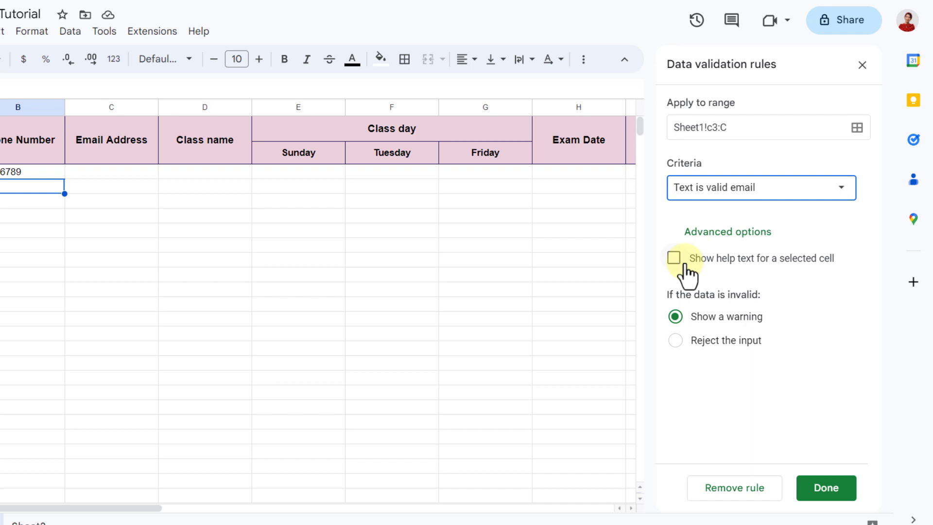
click(684, 265)
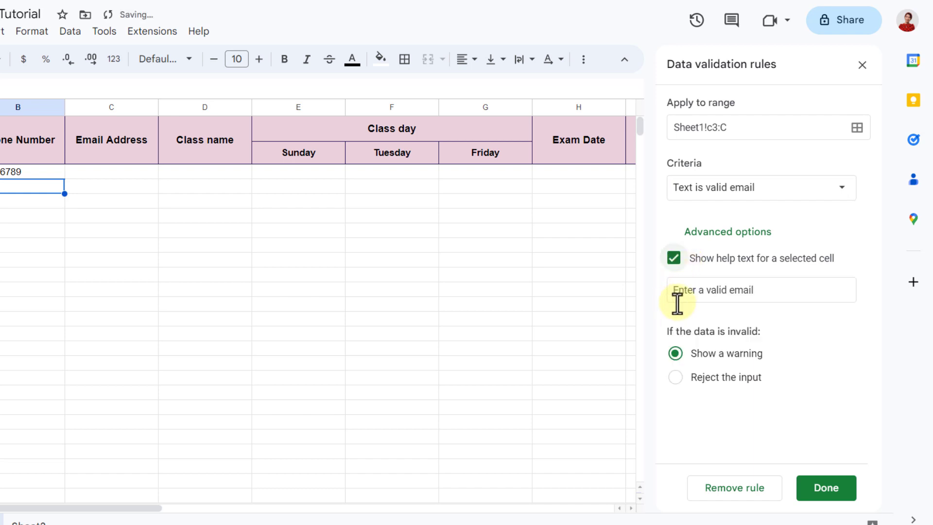
click(694, 383)
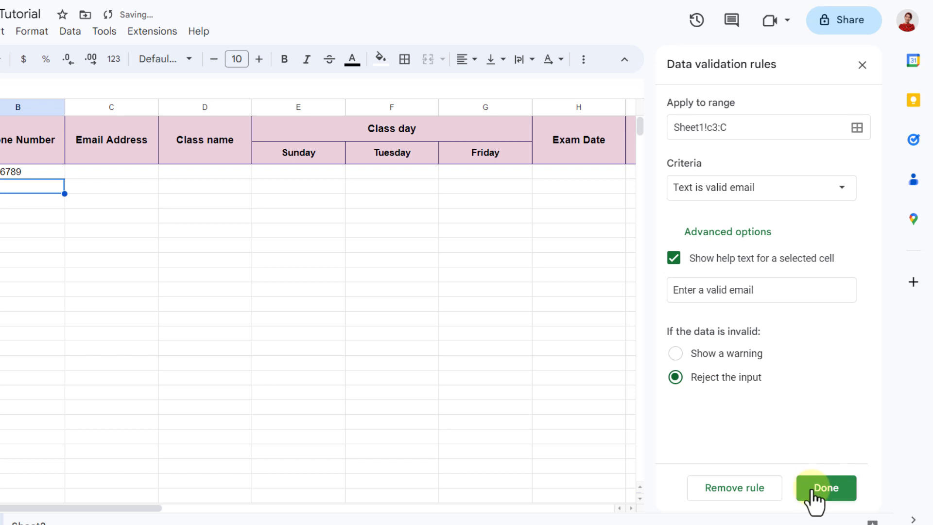
- Save the email rule and confirm that E.COM in C3 is rejected
click(810, 490)
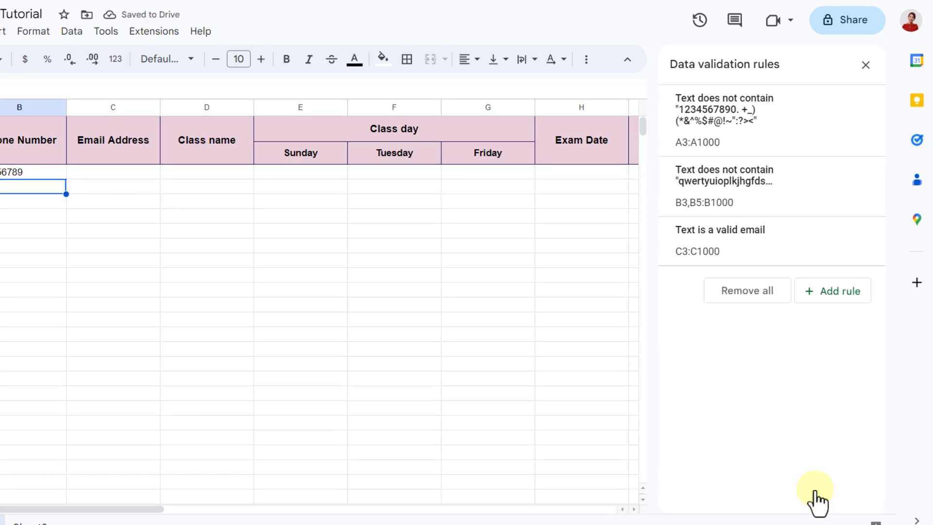
click(104, 186)
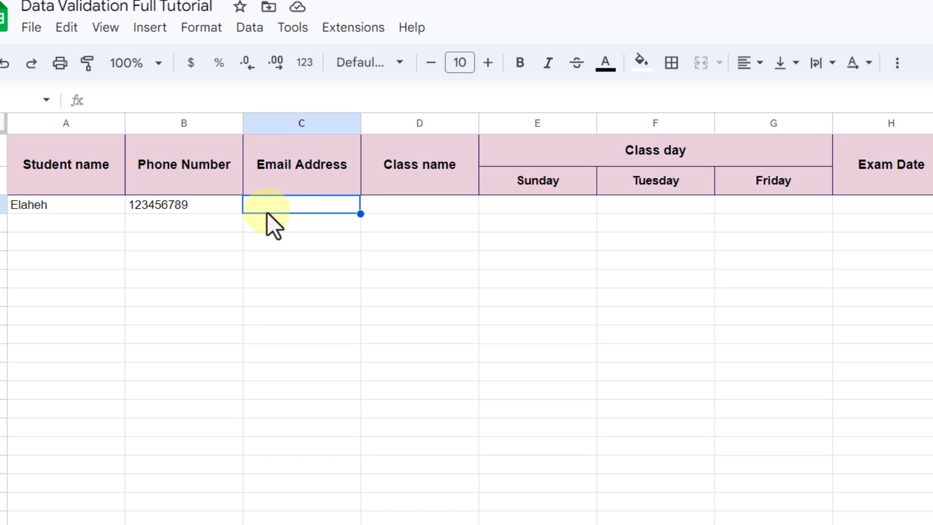
text(E)
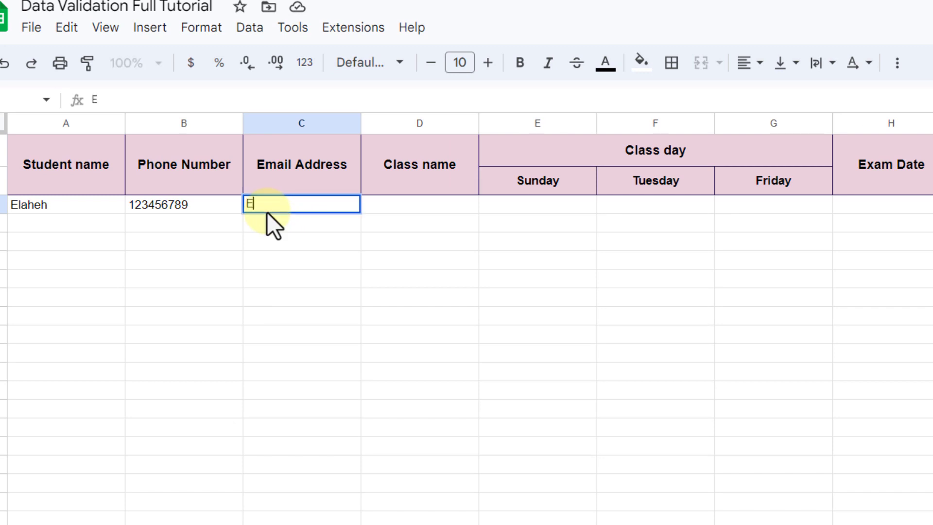
text(.COM)
key(Return)
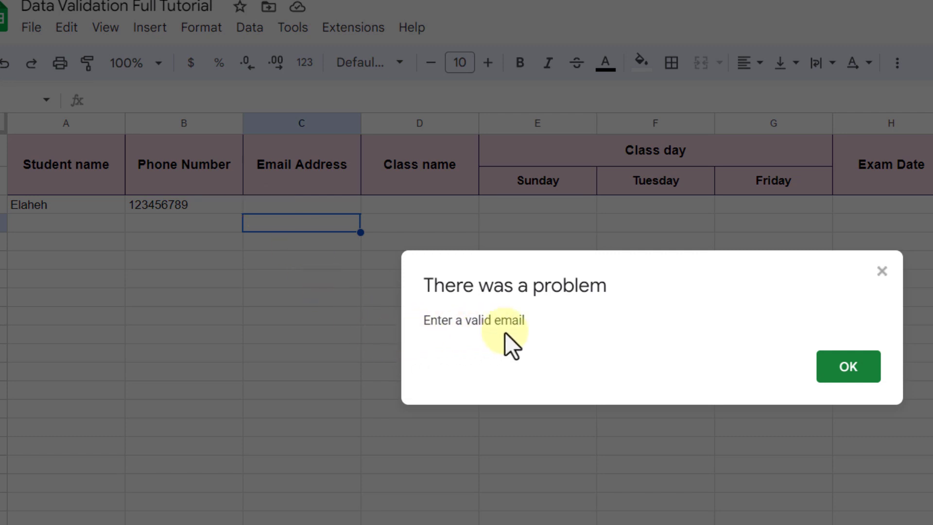
click(850, 369)
- Enter a valid test email address in C3
click(291, 205)
text(e@)
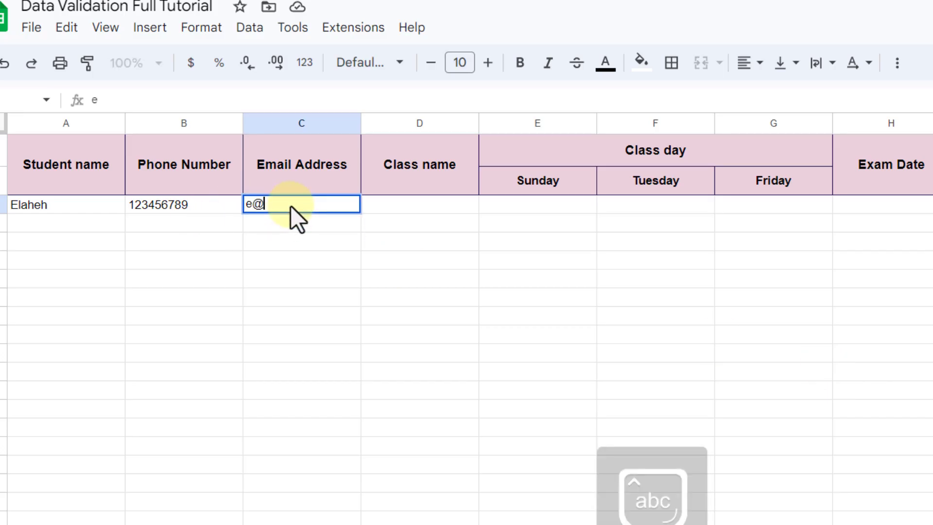
text(2)
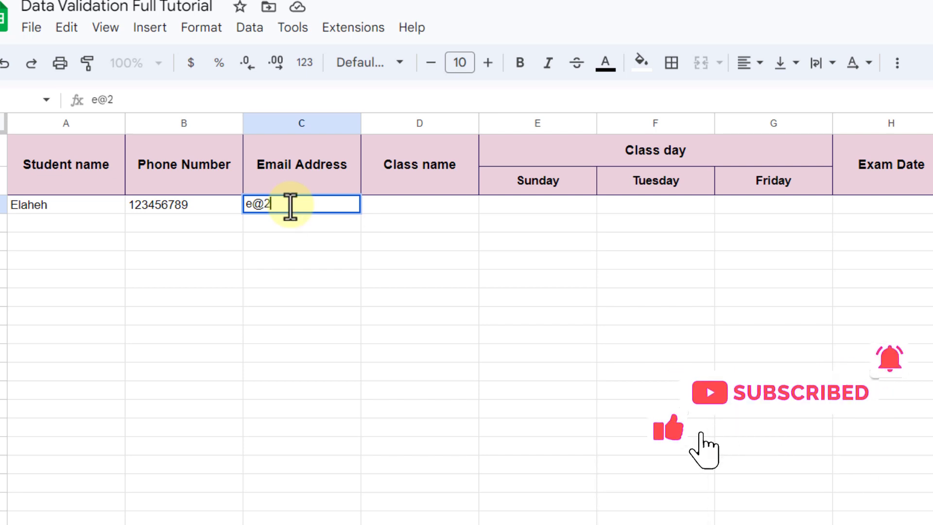
text(.com)
key(Return)
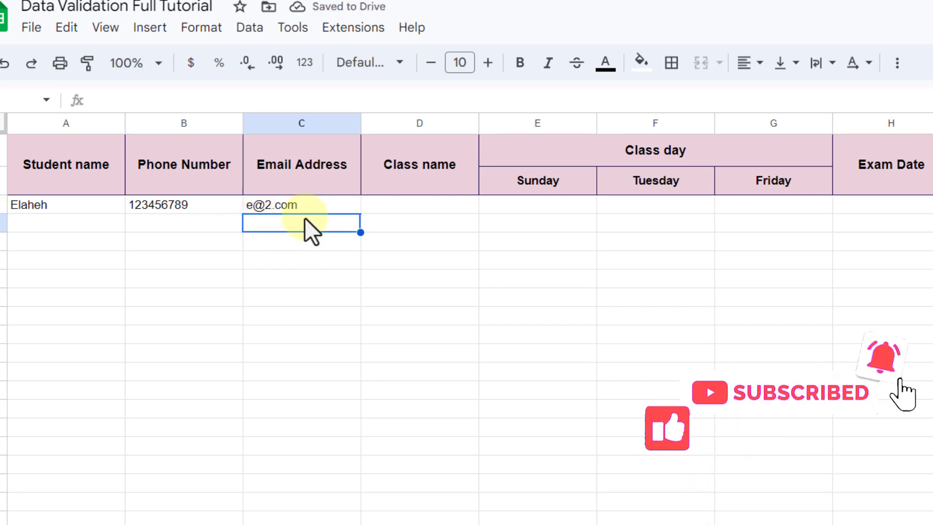
click(403, 208)
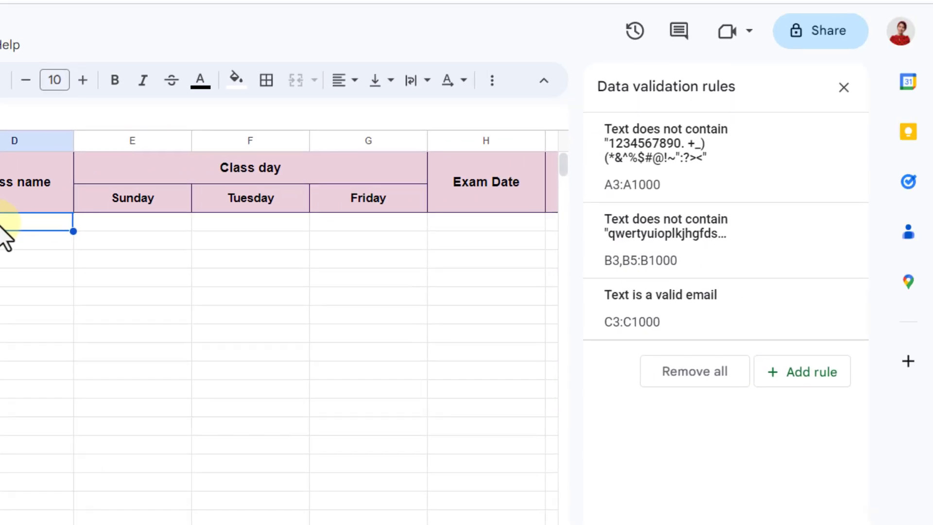
- Add a Dropdown rule on D3:D and rename its first option to Class 1
click(821, 380)
click(680, 162)
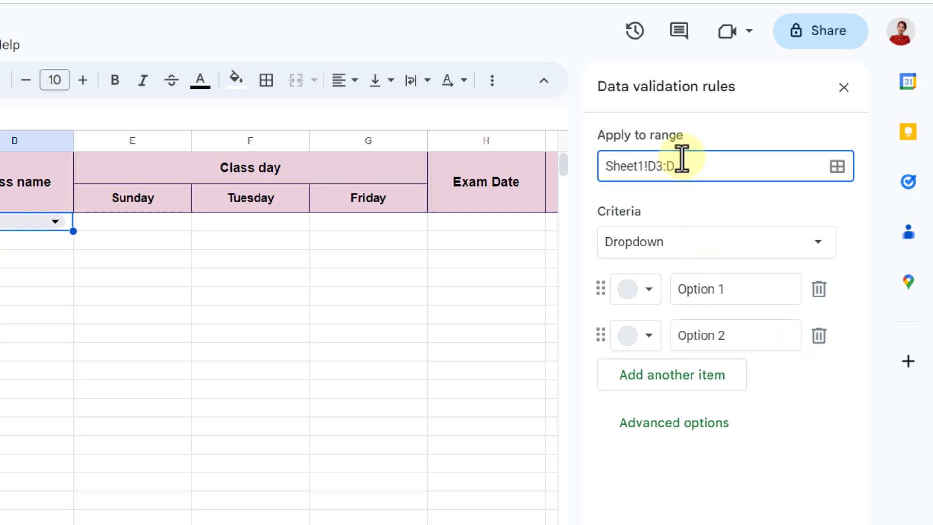
text(:D)
click(717, 245)
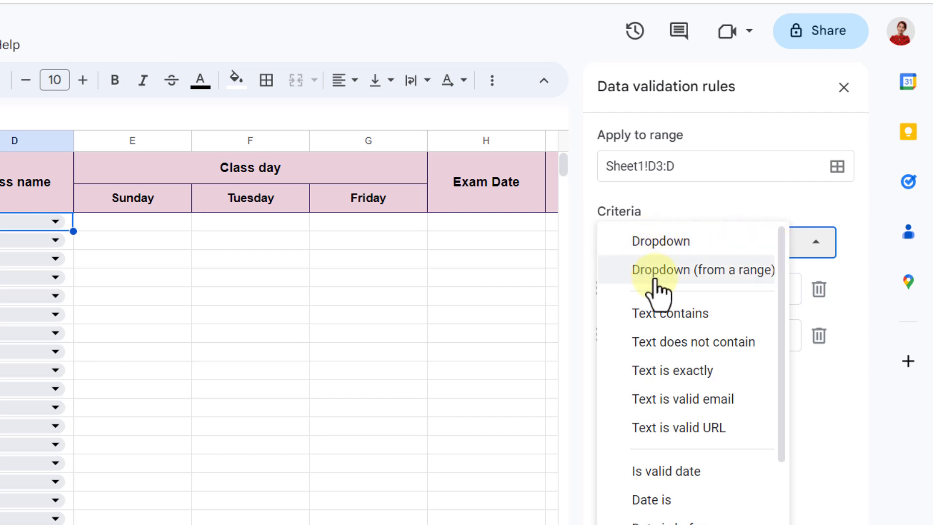
click(716, 248)
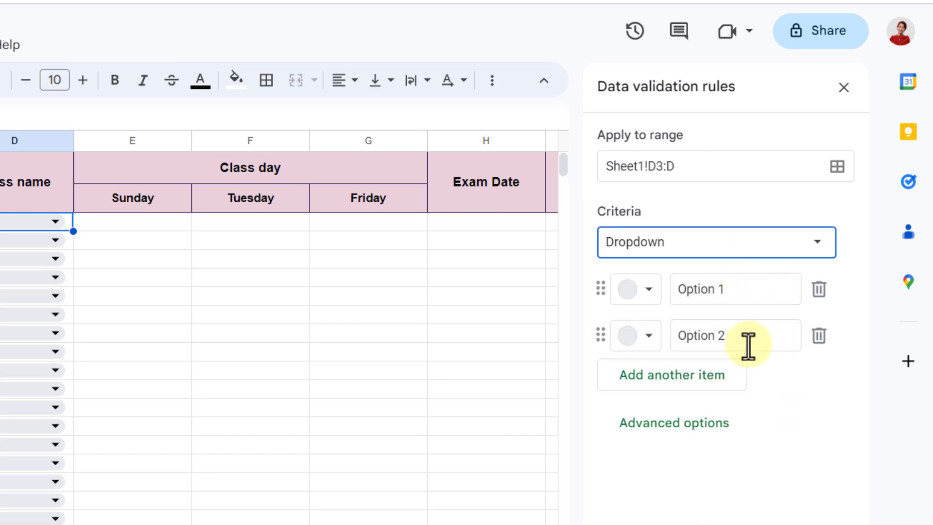
drag(750, 290, 677, 281)
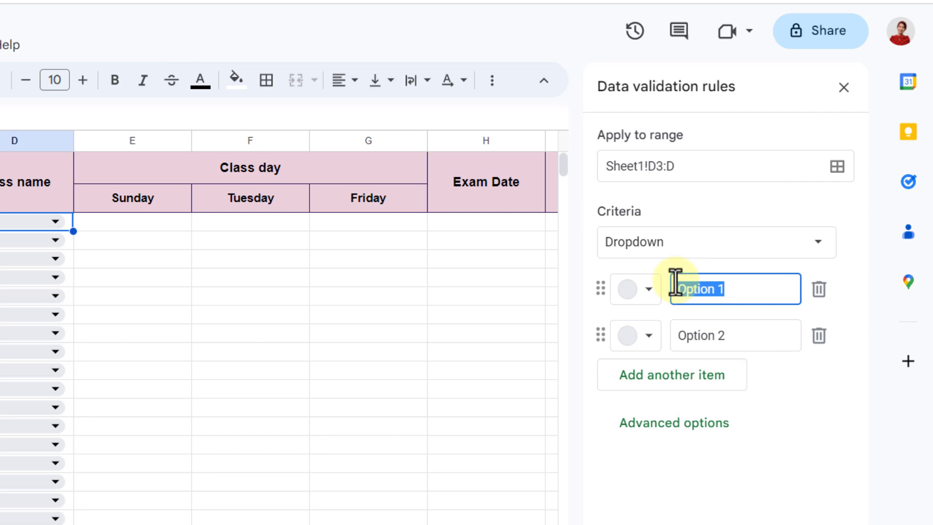
text(e)
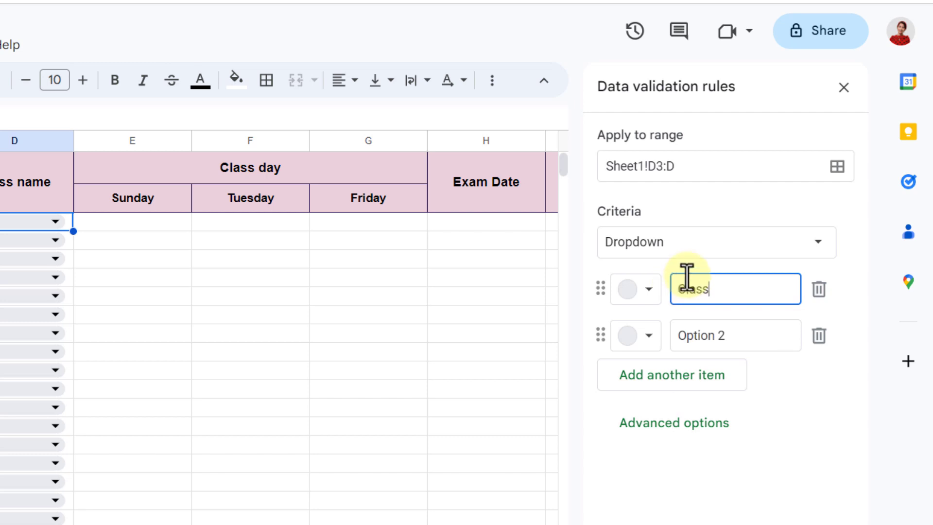
text(lass 1)
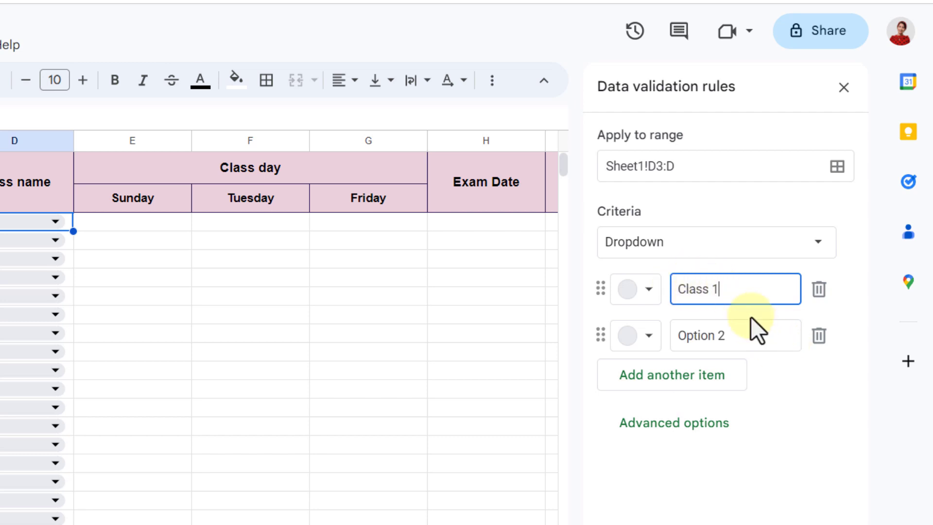
- Switch the rule to Dropdown (from a range) sourced from Sheet2!A2:A4 (Class A–C)
click(757, 250)
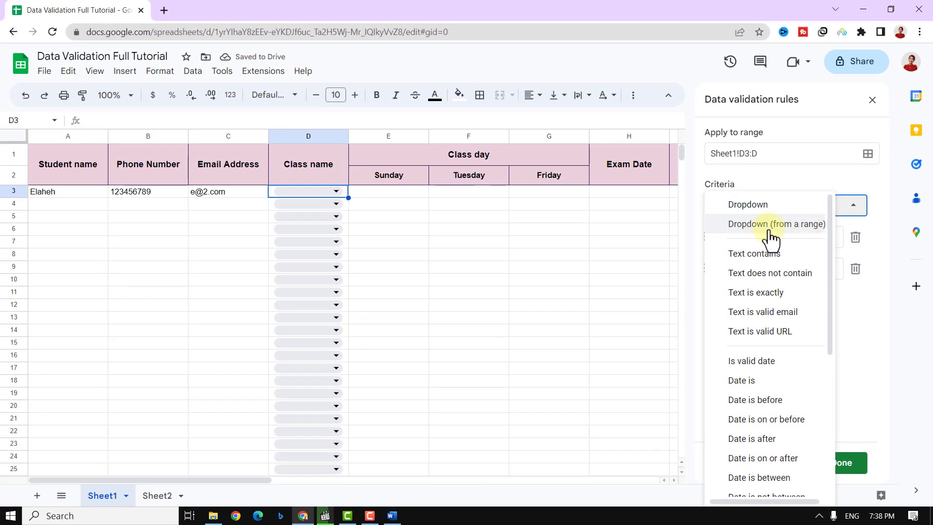
click(793, 233)
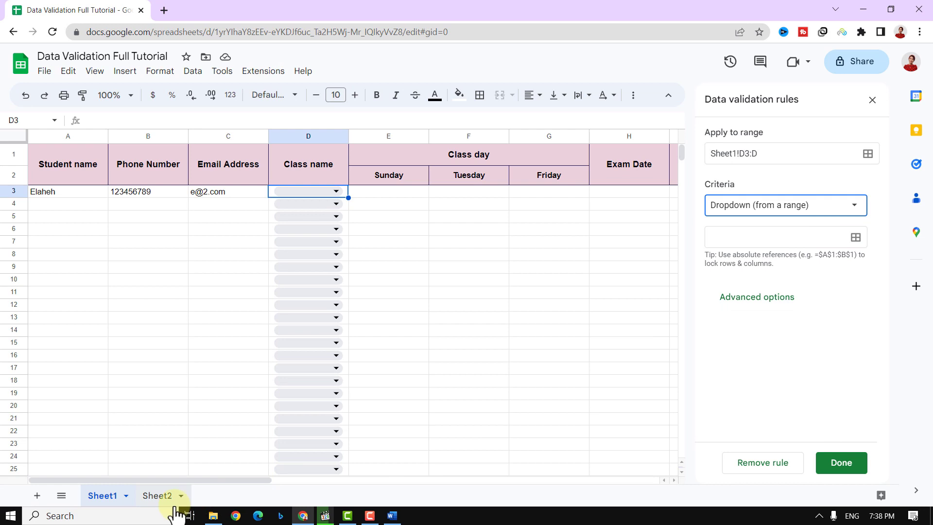
click(743, 236)
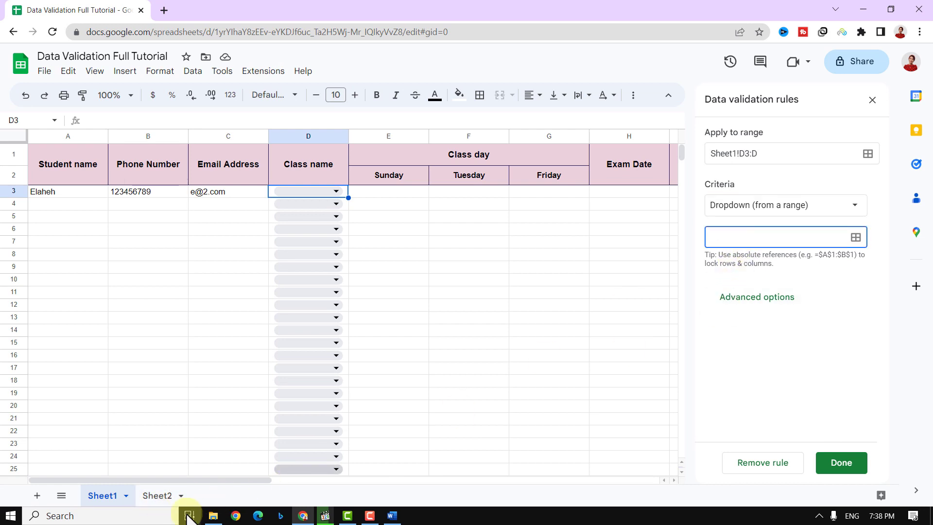
click(157, 503)
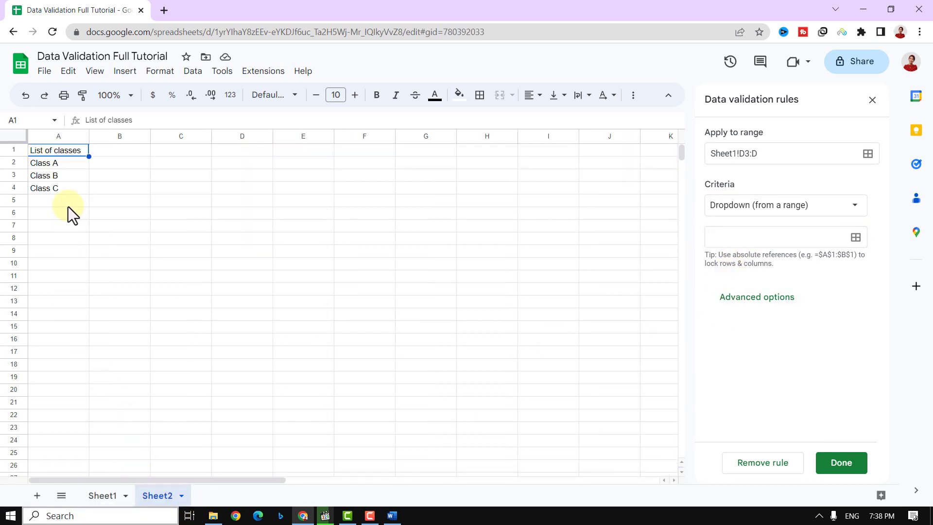
click(855, 240)
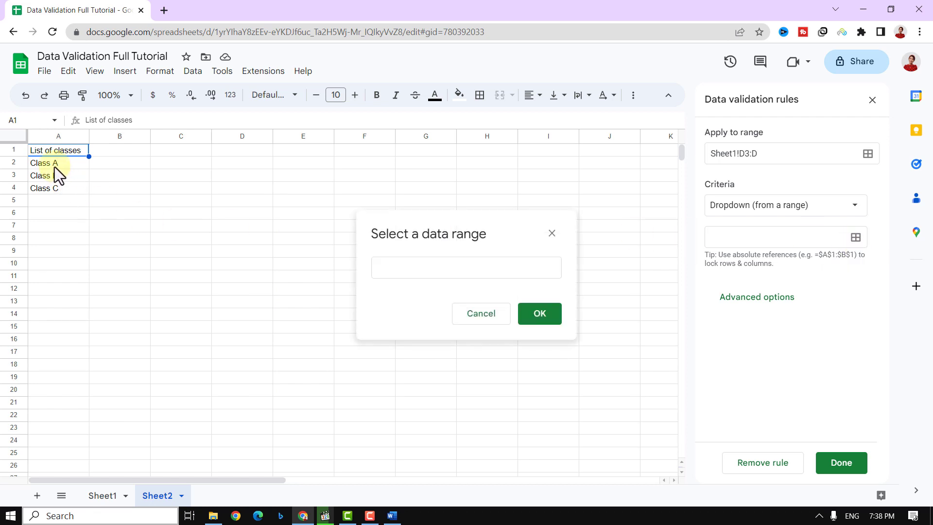
drag(54, 168, 49, 194)
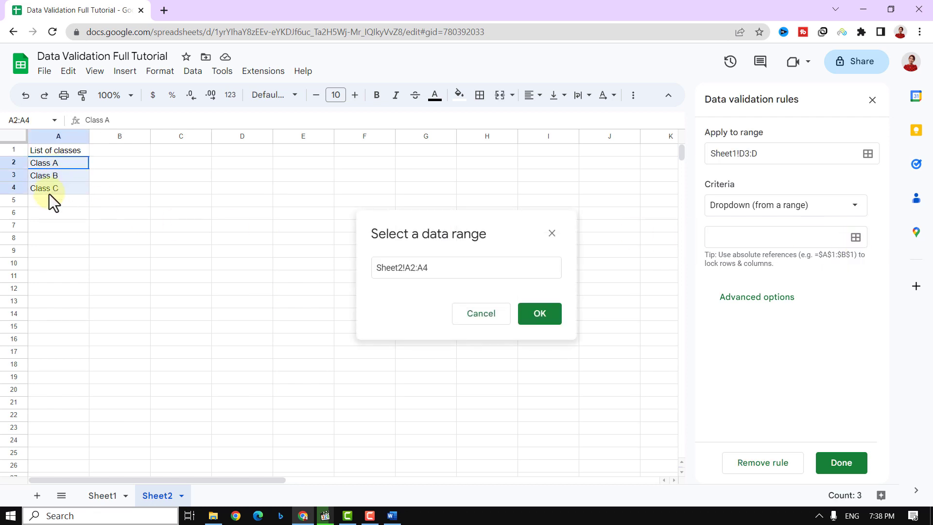
click(539, 314)
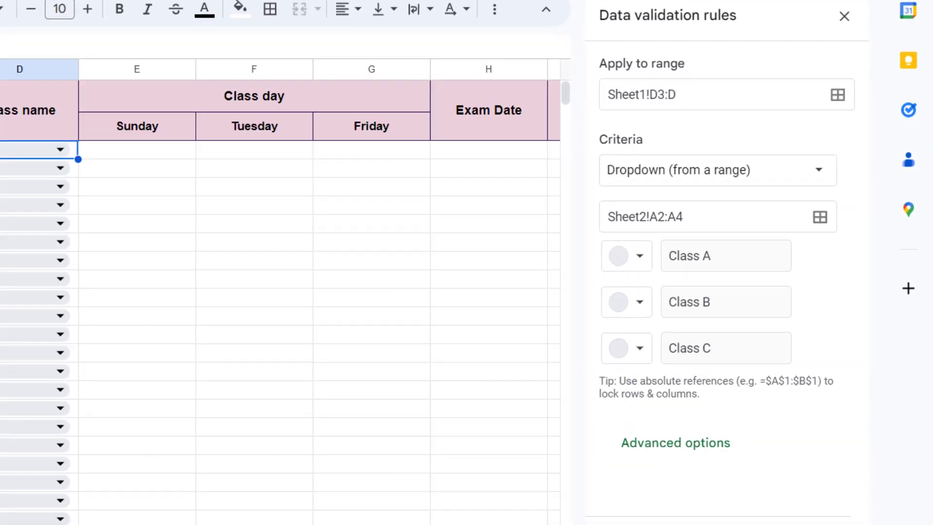
- Colour the Class A chip red, Class B brown and Class C dark brown
click(637, 256)
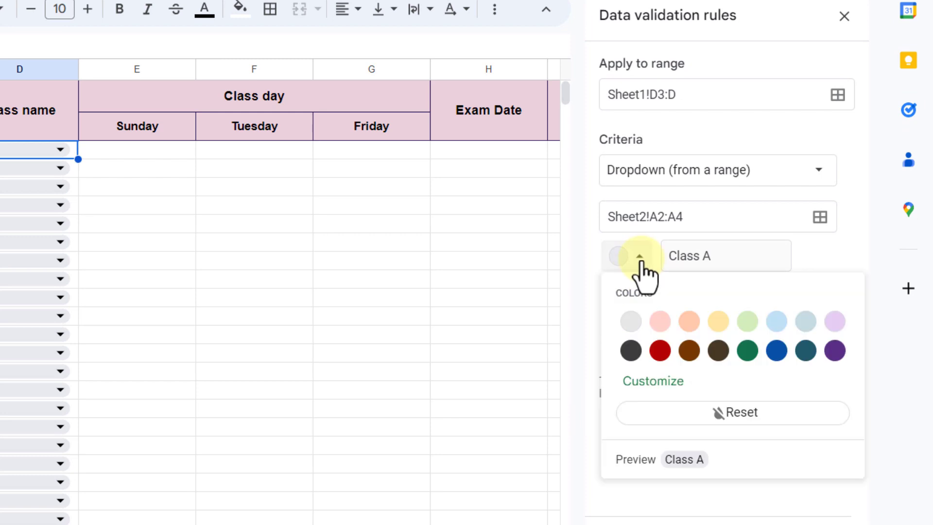
click(660, 350)
click(630, 304)
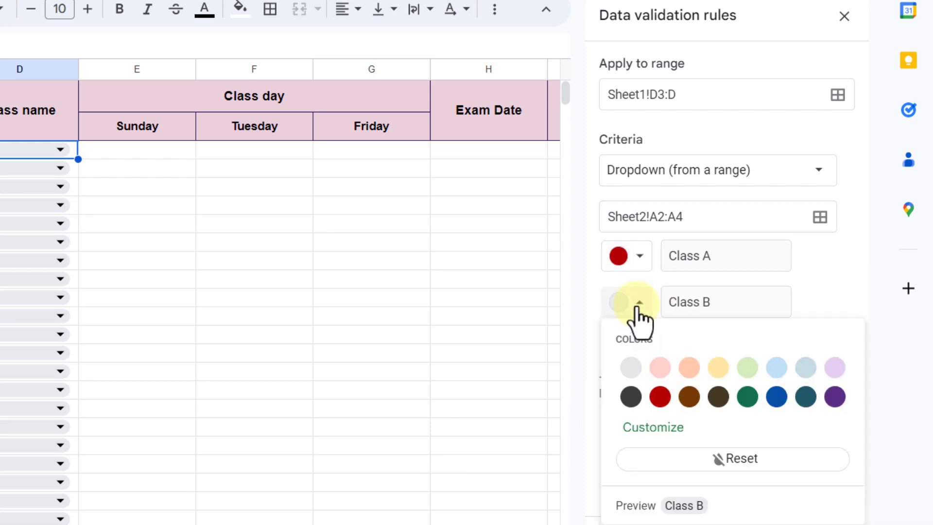
click(689, 396)
click(641, 354)
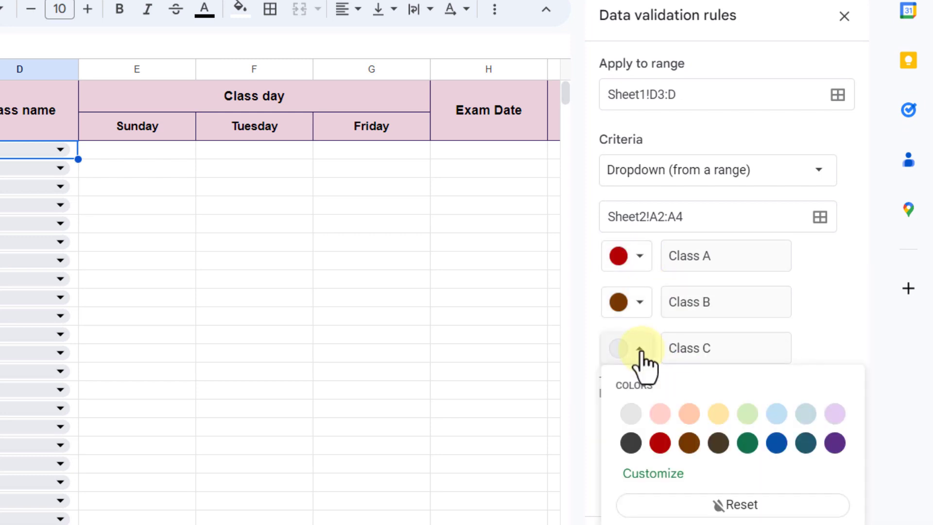
click(718, 441)
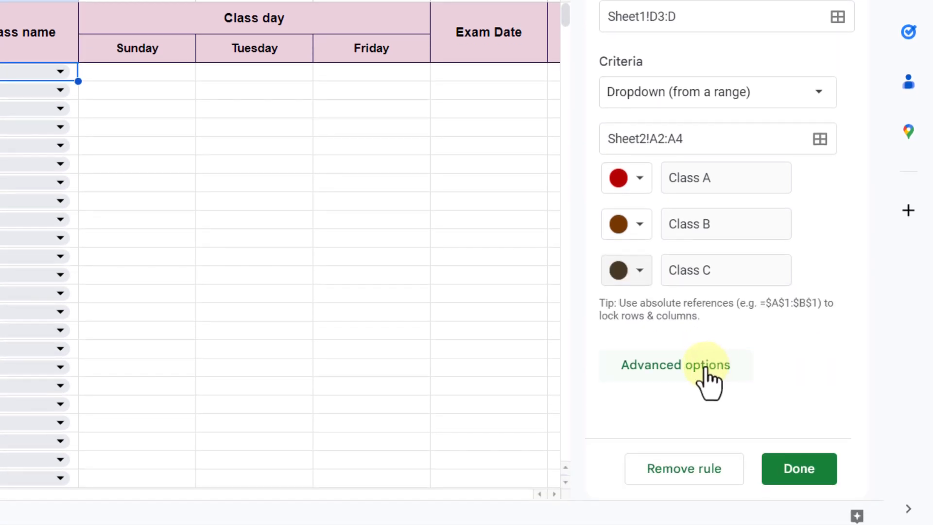
- Set the Advanced options display style to Arrow and save the class rule
click(706, 372)
scroll(740, 316, down, 5)
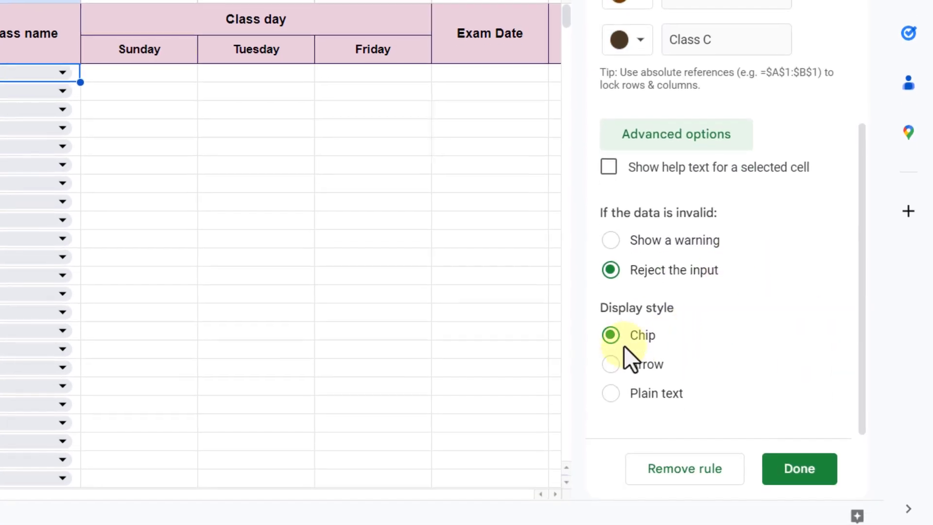
click(621, 367)
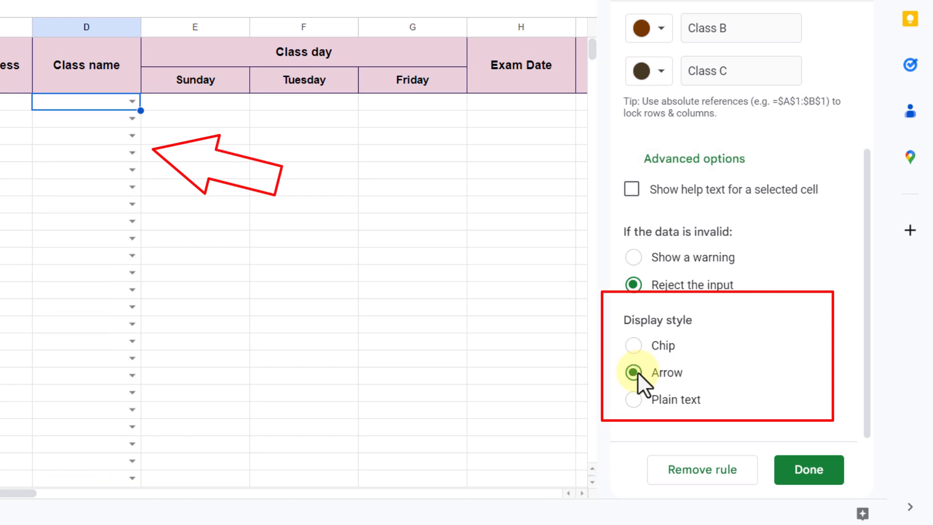
click(636, 398)
click(635, 372)
click(806, 471)
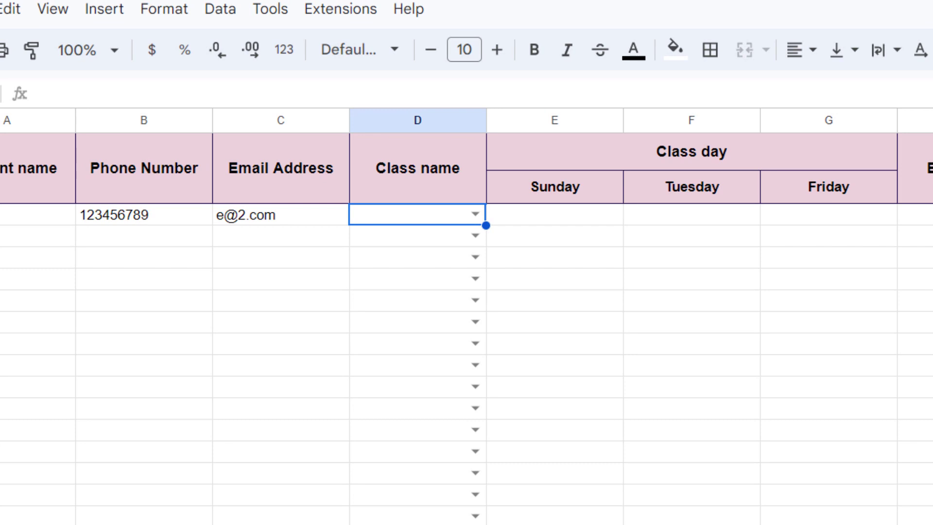
- Pick Class B in D3, Class C in D4 and Class A in D5 from the dropdowns
click(472, 216)
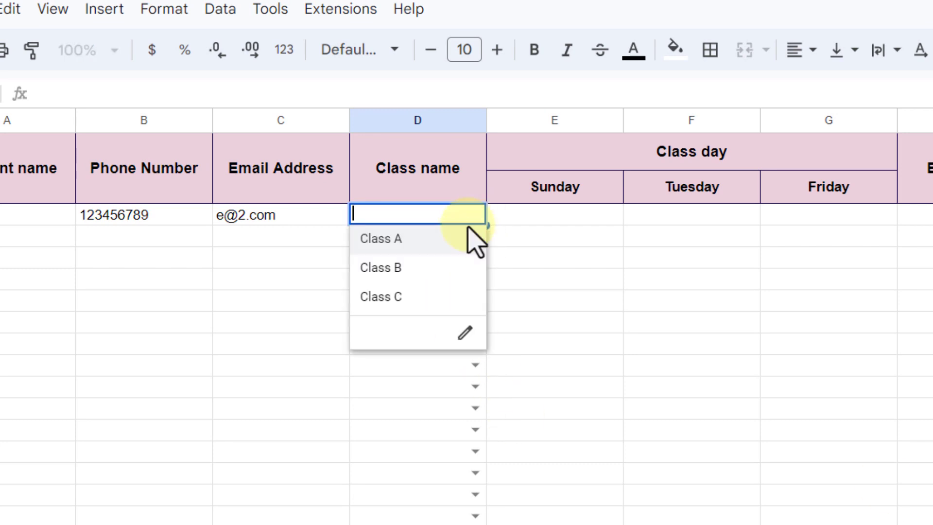
click(440, 266)
click(474, 236)
click(384, 318)
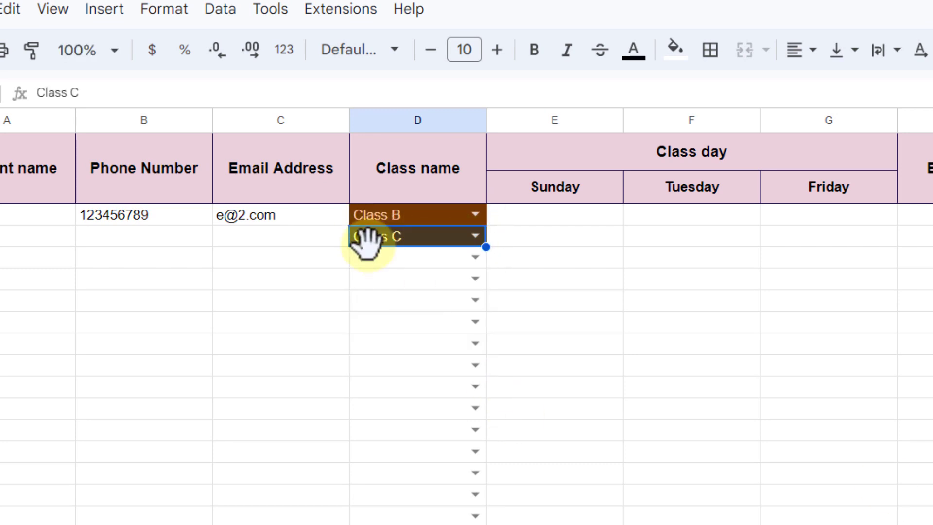
click(474, 257)
click(384, 278)
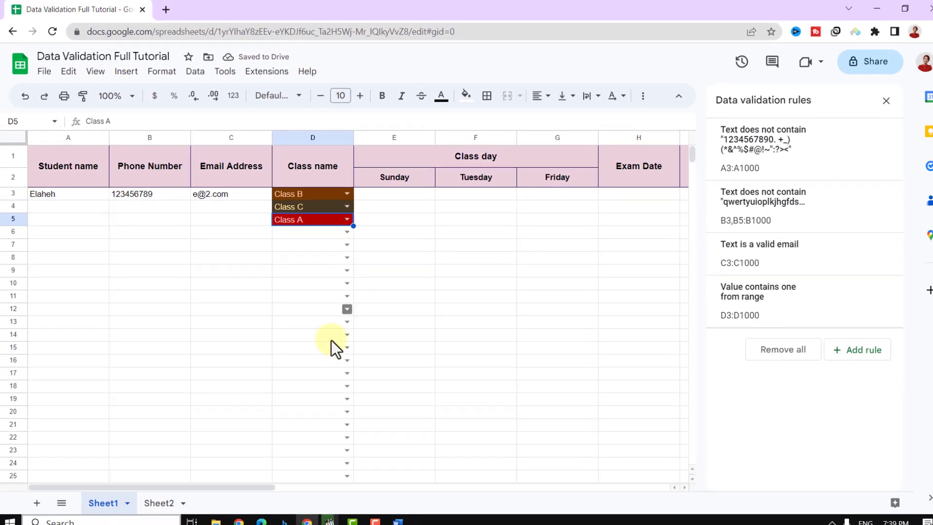
drag(249, 484, 311, 486)
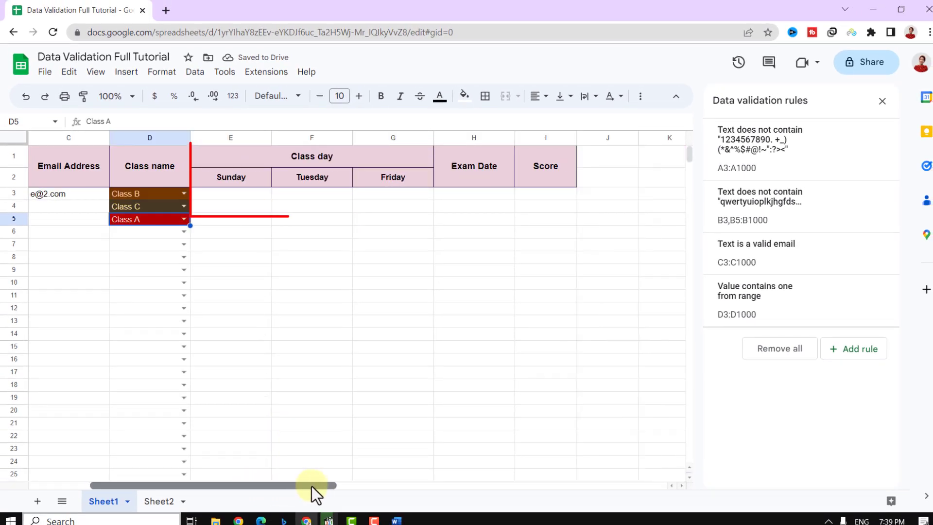
- Start a new validation rule covering E3:G1000 under the Sunday, Tuesday and Friday columns
click(253, 193)
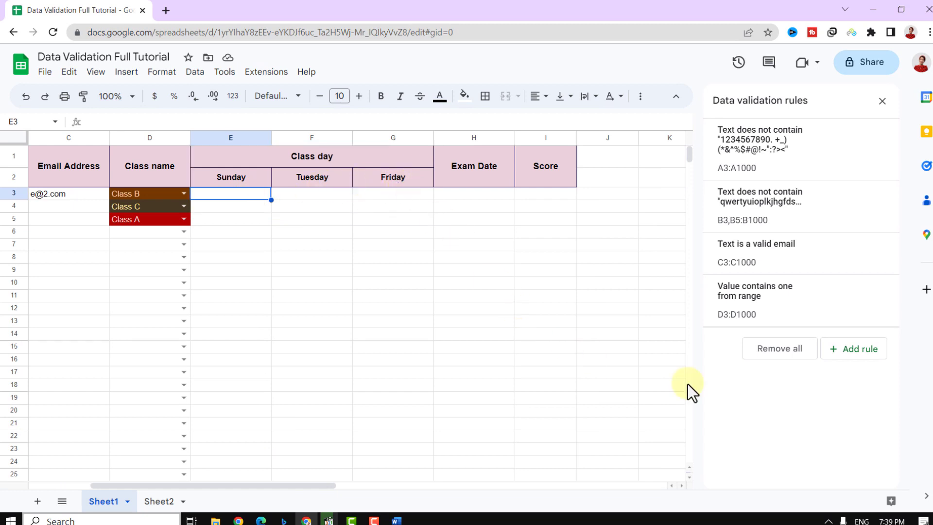
click(850, 357)
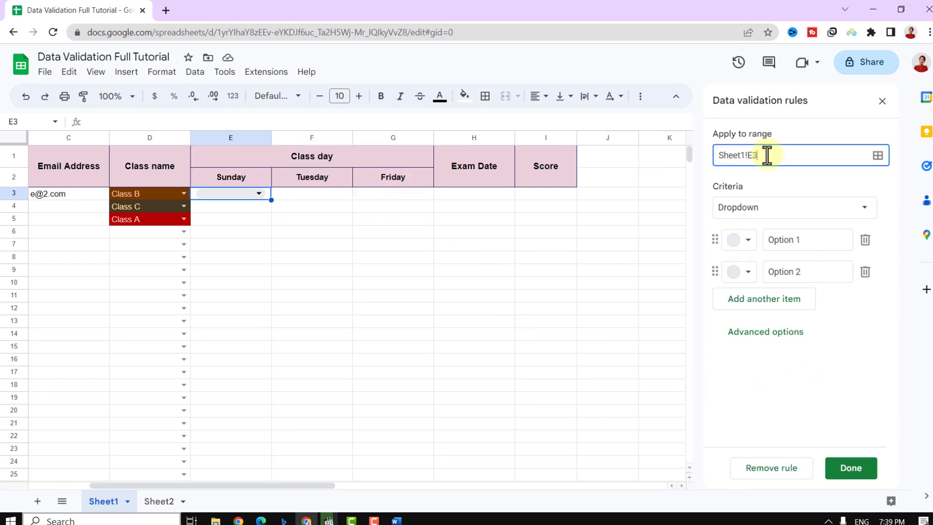
click(877, 155)
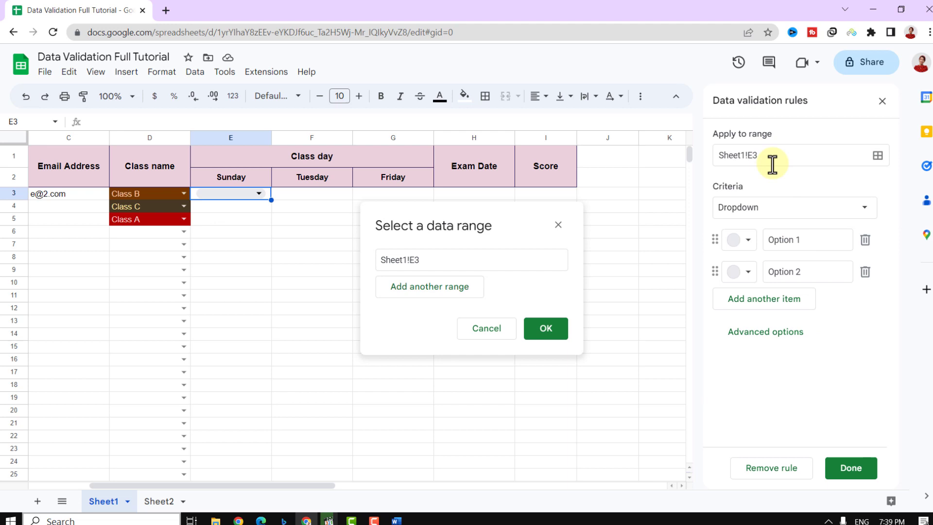
click(388, 260)
key(BackSpace)
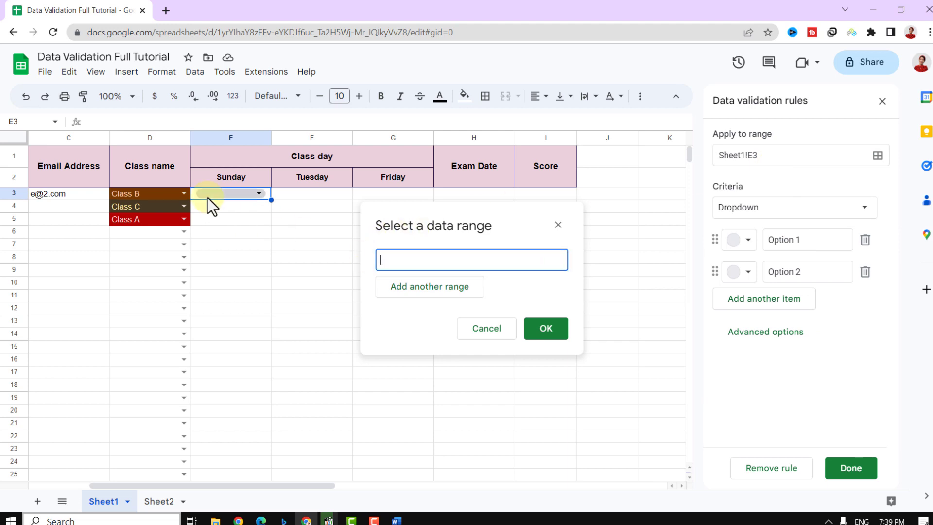
drag(192, 194, 378, 195)
key(ctrl+shift+Down)
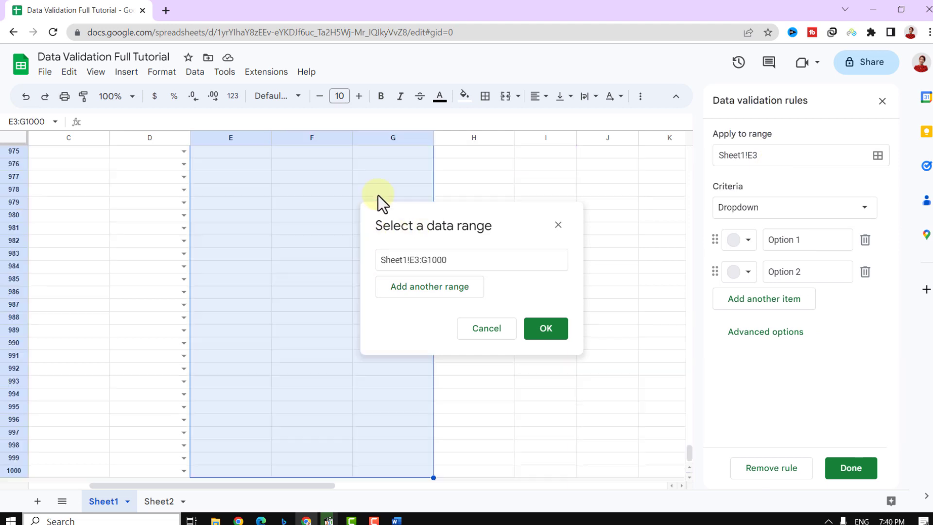
click(527, 328)
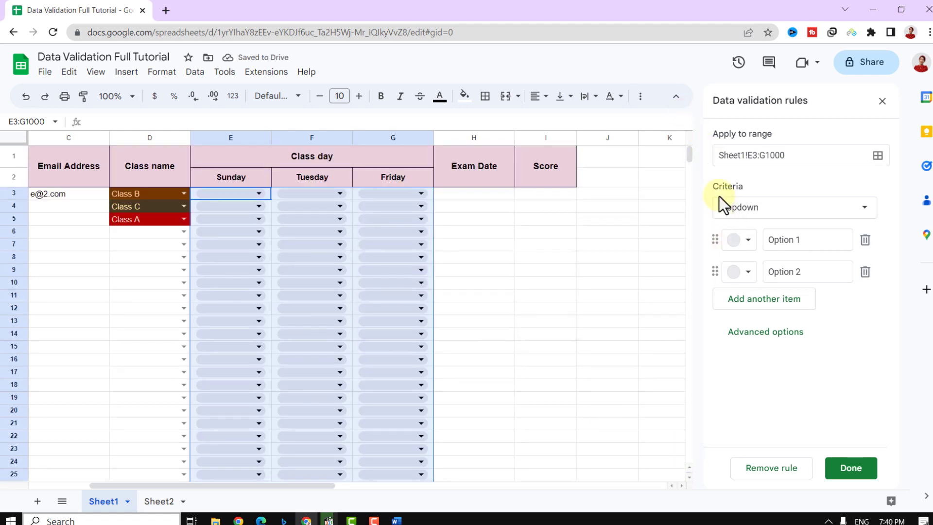
- Set the rule to Checkbox with help text shown and invalid input rejected, and save it
click(777, 208)
scroll(793, 272, down, 1)
scroll(806, 340, down, 3)
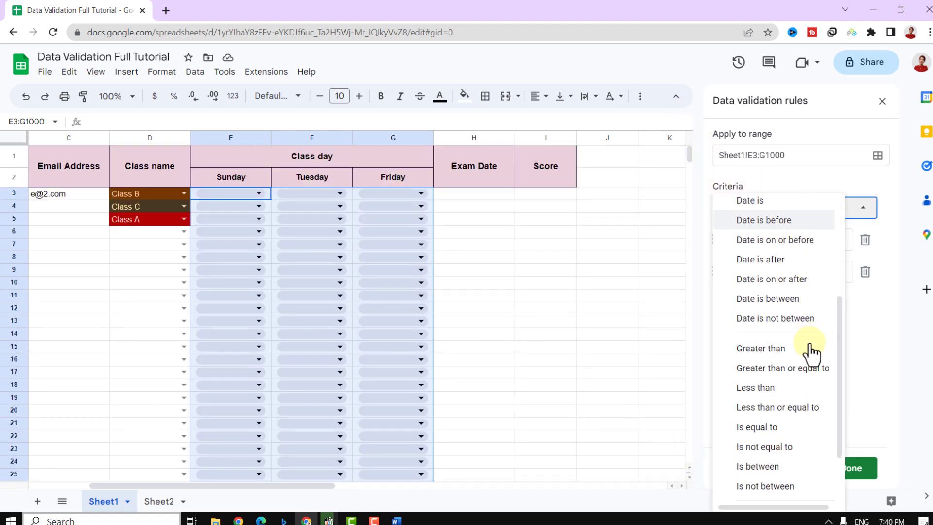
scroll(753, 398, down, 2)
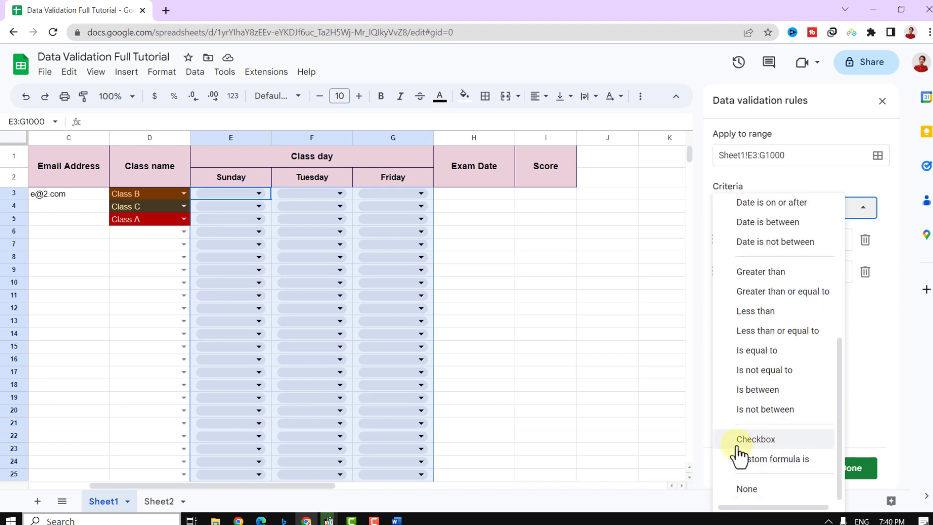
click(790, 440)
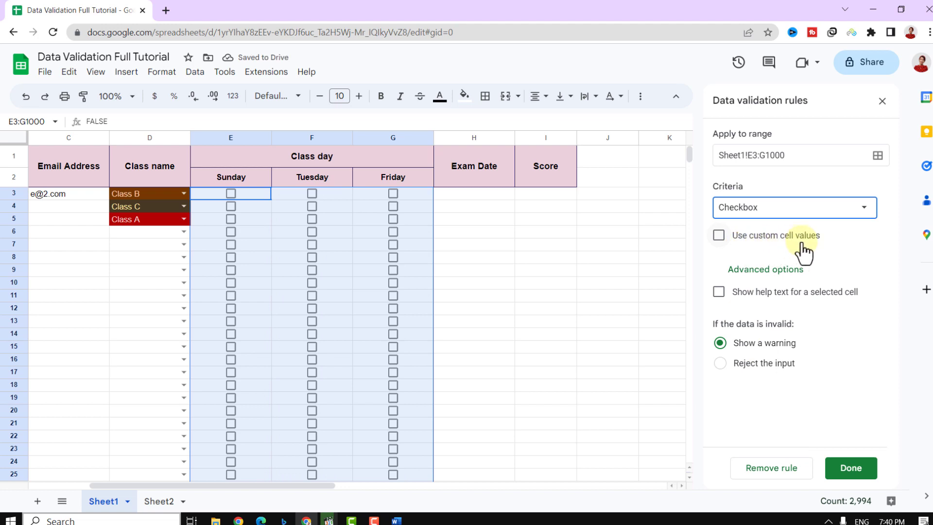
click(718, 291)
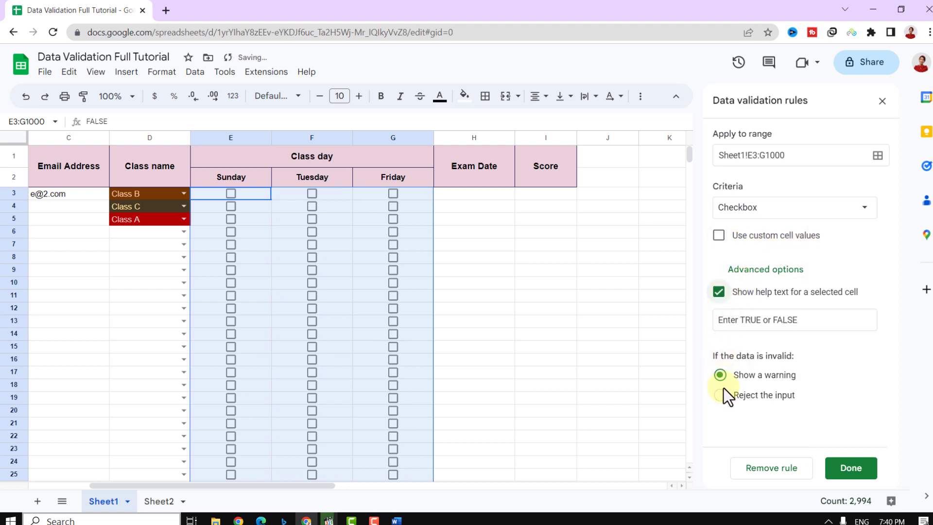
click(722, 396)
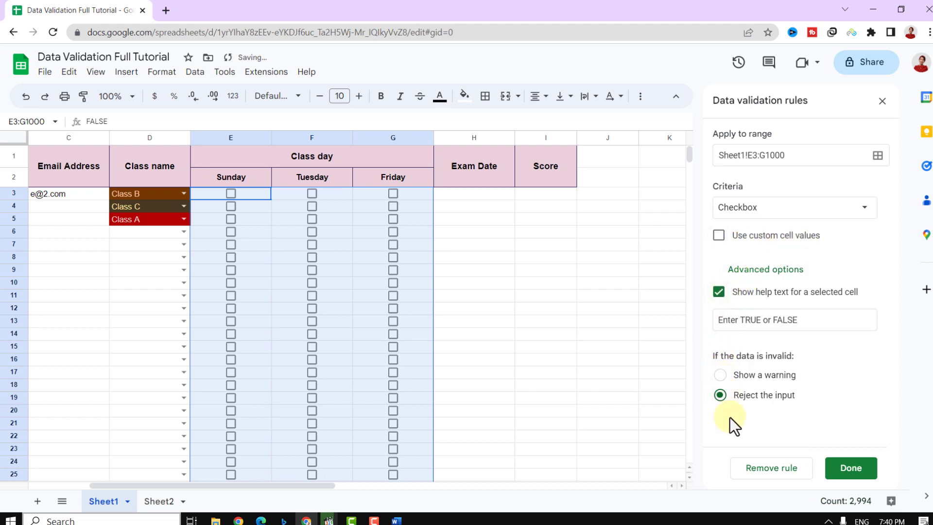
click(851, 469)
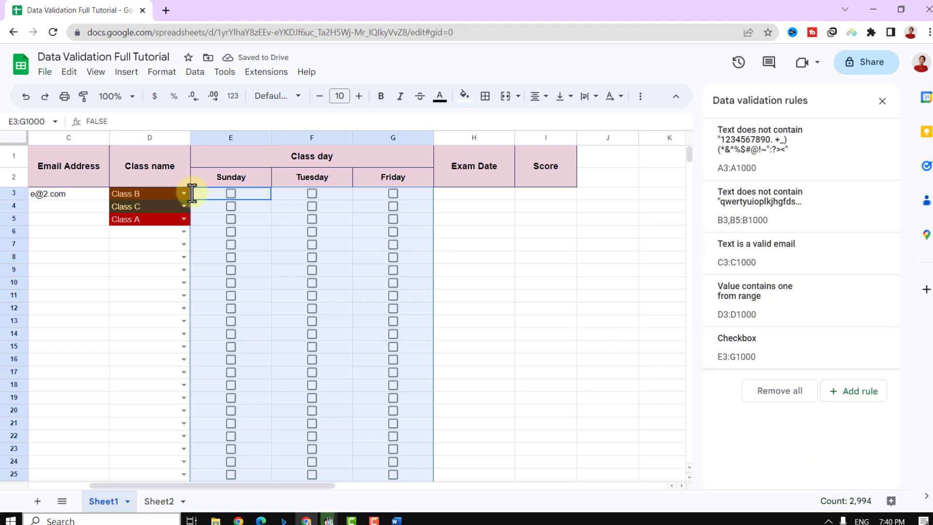
- Tick the class-day boxes F3 (Tuesday), E4 (Sunday) and G5 (Friday)
click(457, 233)
scroll(308, 206, down, 3)
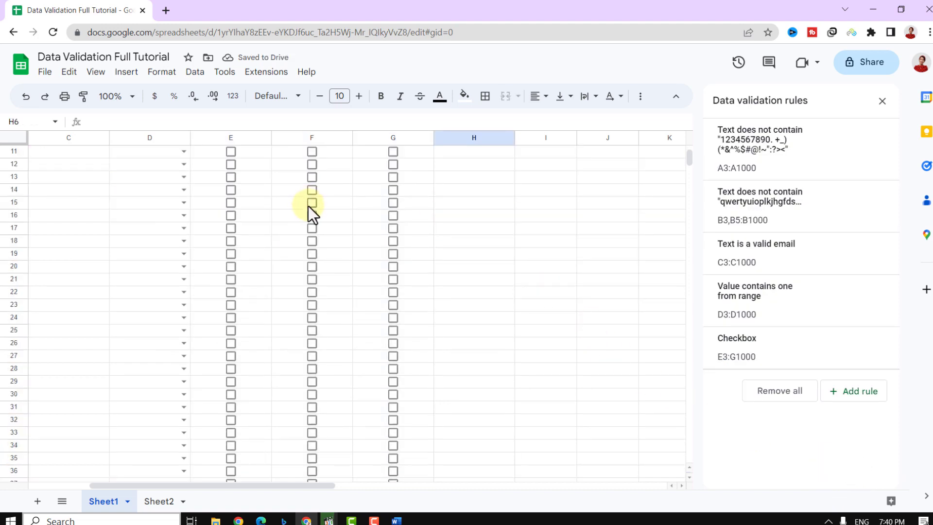
scroll(308, 214, up, 3)
click(310, 195)
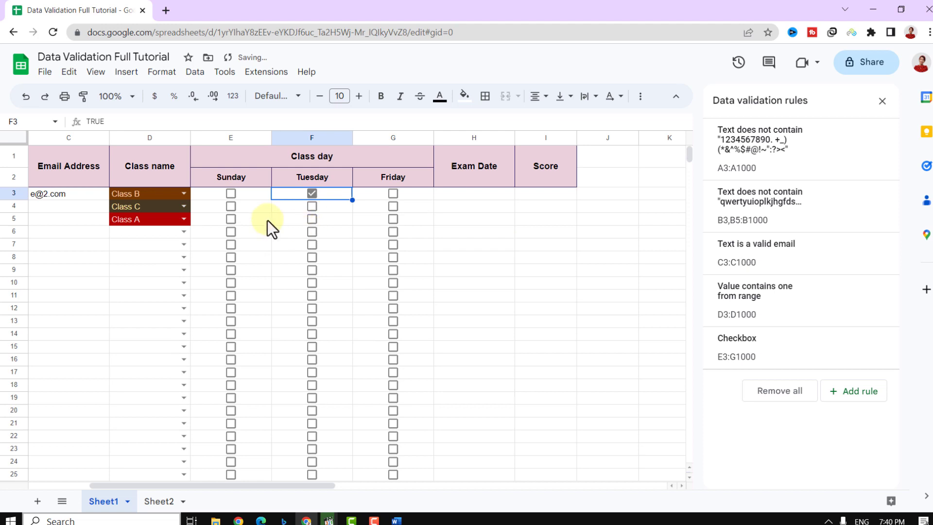
click(231, 207)
click(391, 219)
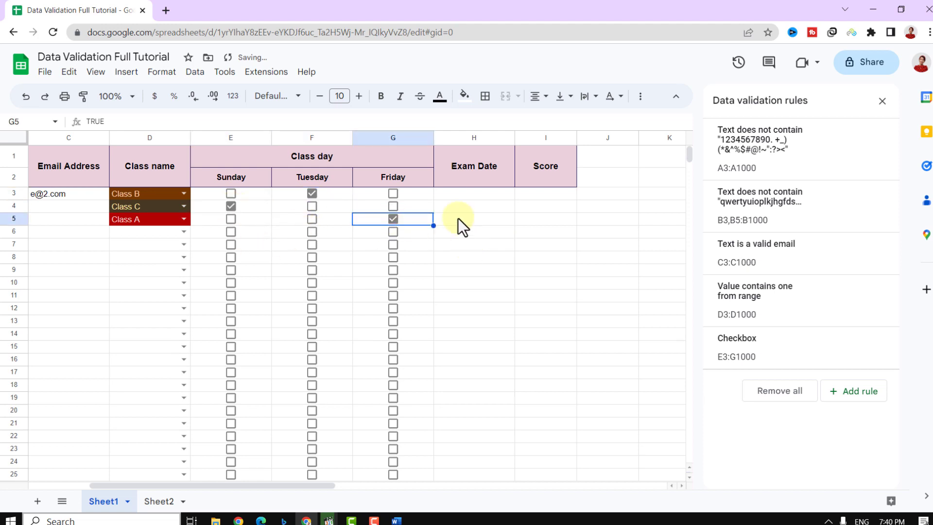
click(486, 194)
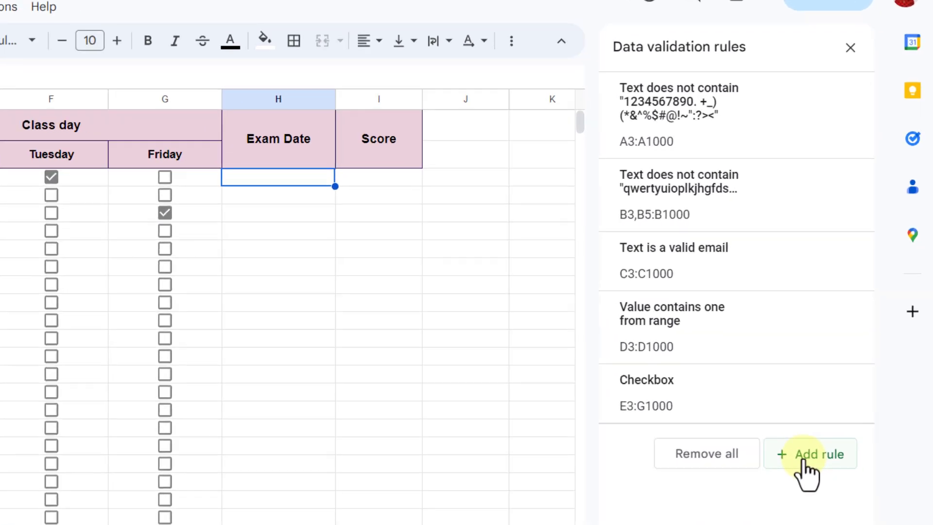
- Add an 'Is valid date' rule on H3:H that rejects any non-date entry
click(845, 391)
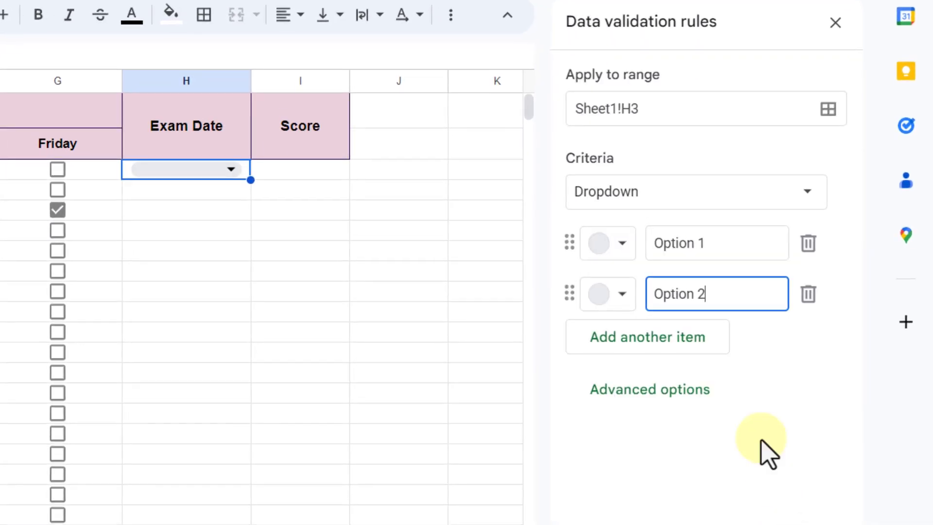
click(663, 98)
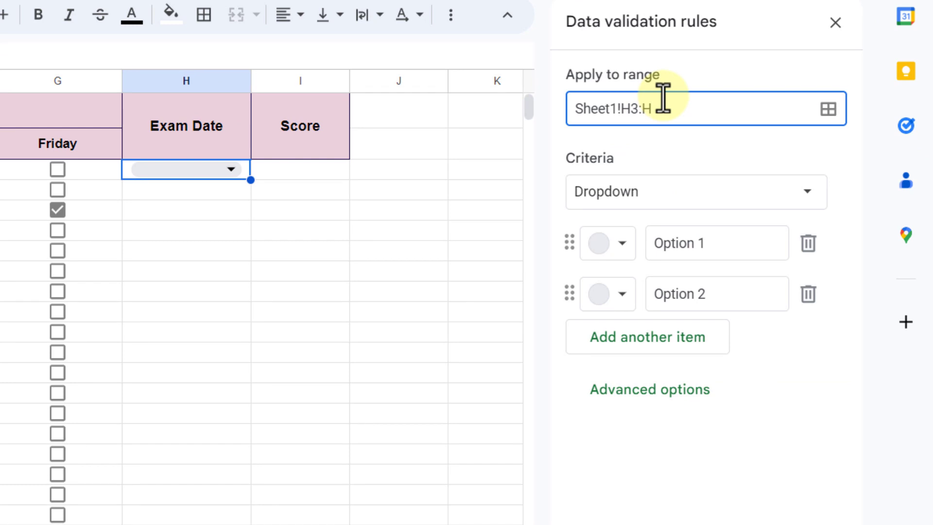
click(700, 202)
scroll(719, 292, down, 2)
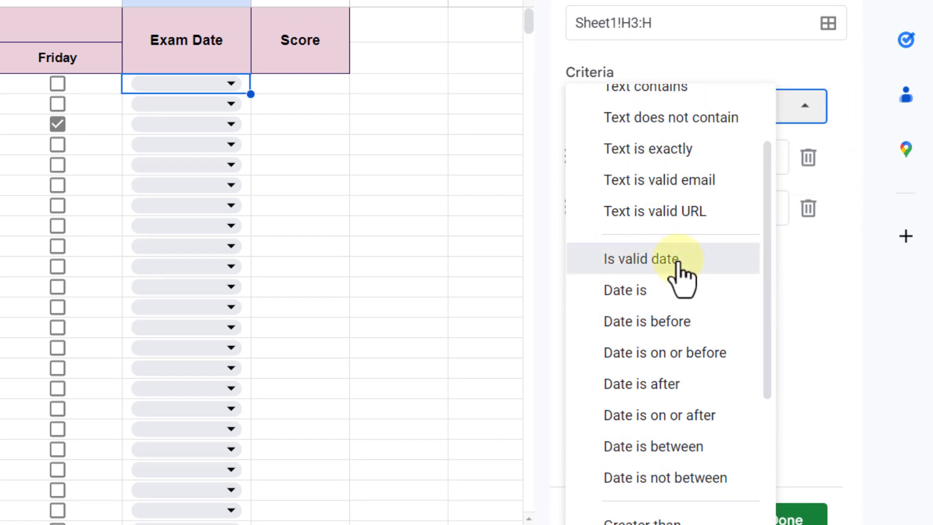
click(678, 271)
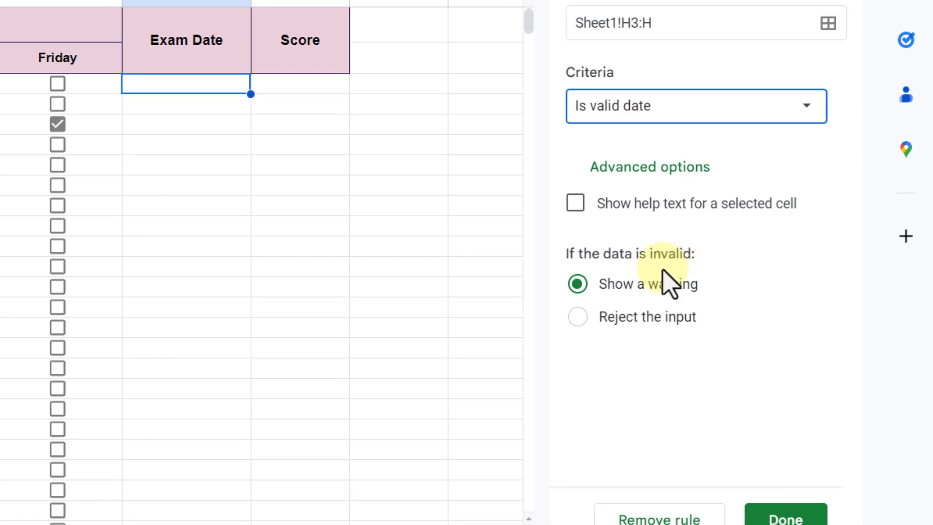
click(579, 318)
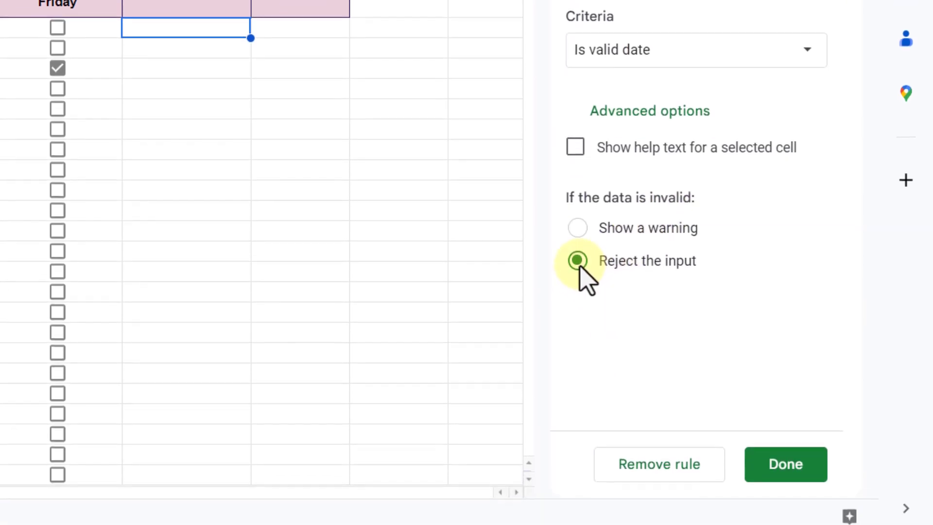
click(791, 472)
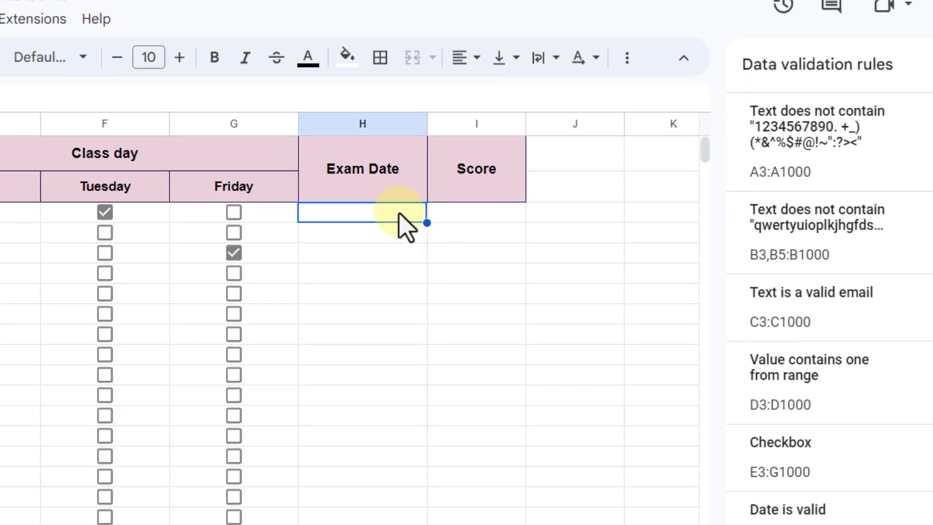
- Pick 5/19/2023 in H3's date picker and confirm that typing 25-25-2 in H4 is rejected
double_click(397, 210)
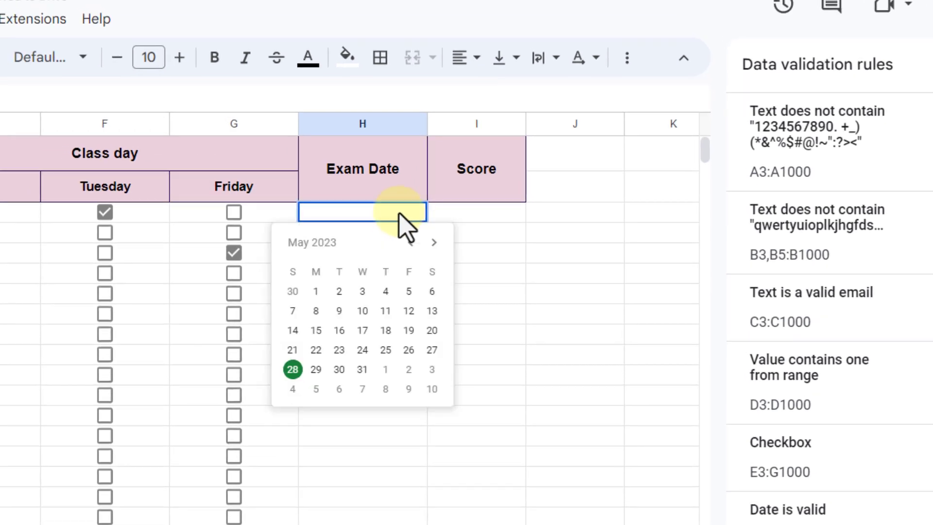
click(407, 330)
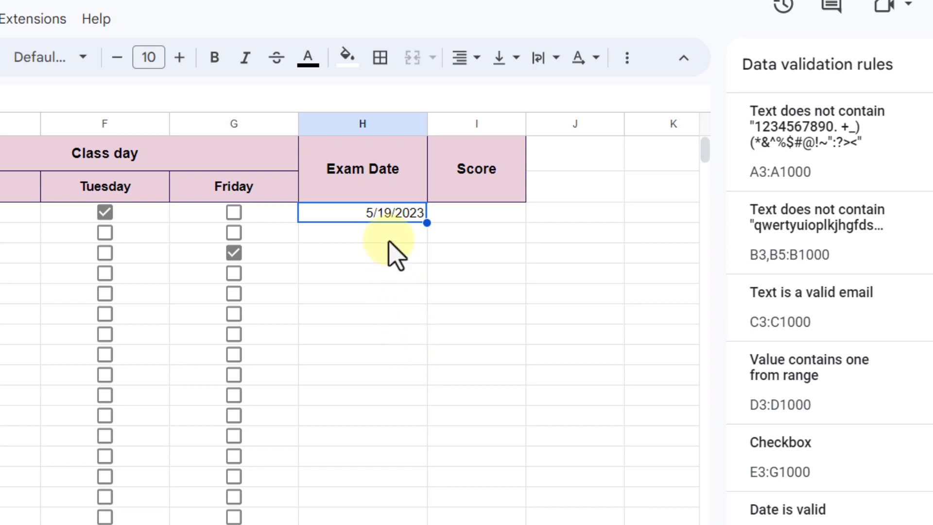
click(390, 238)
text(25-25-)
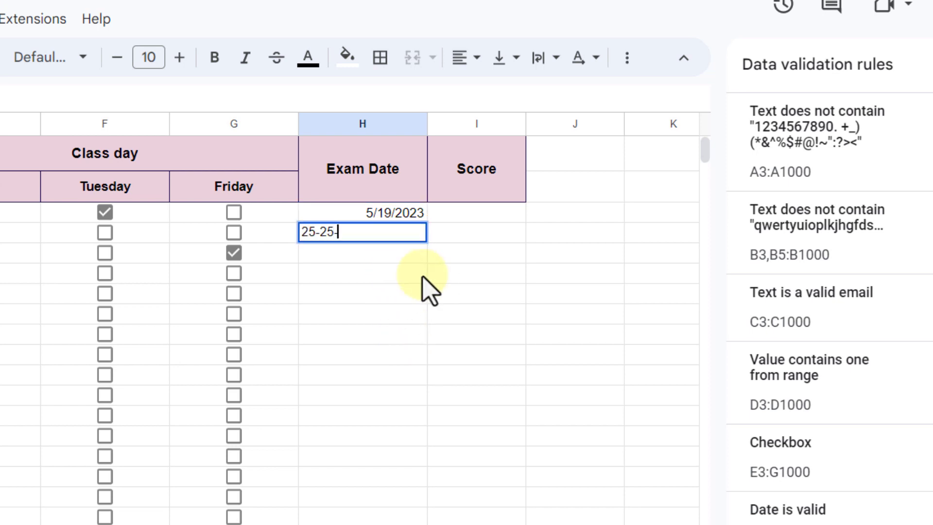
text(2)
key(Return)
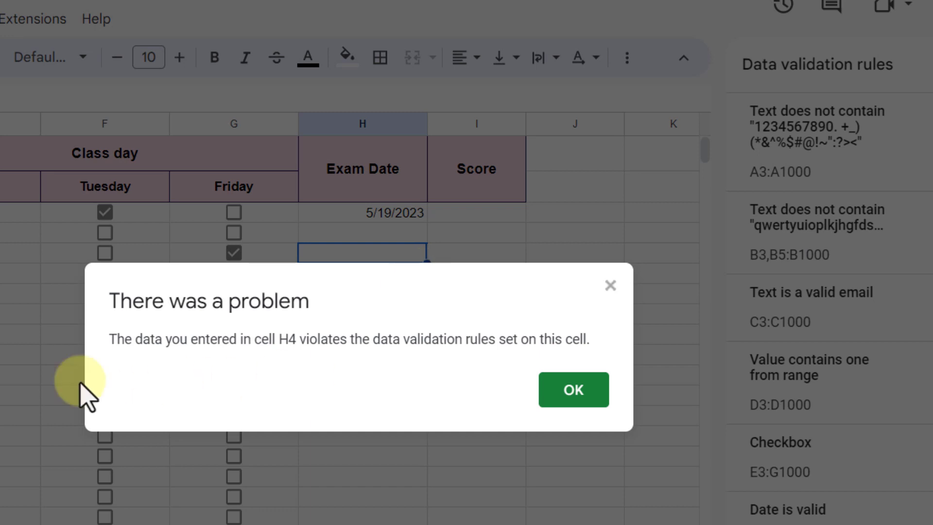
click(567, 394)
key(Up)
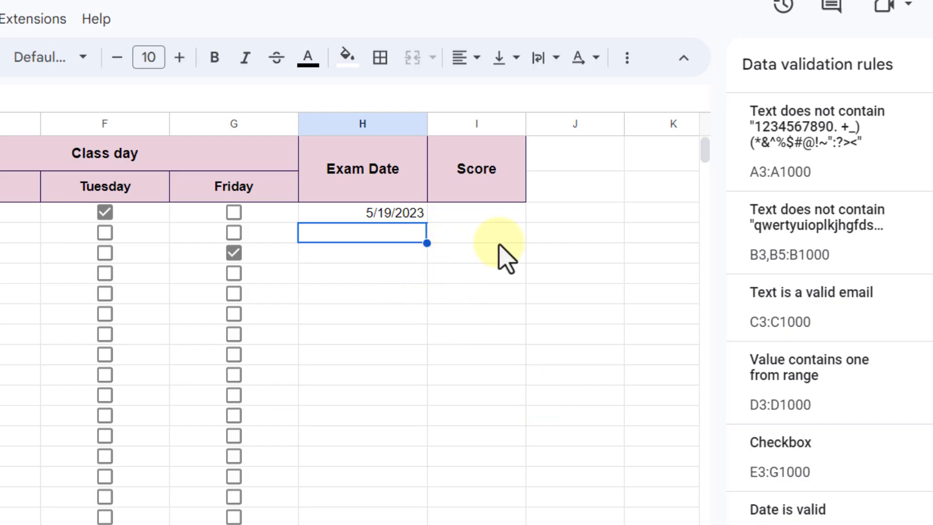
click(495, 210)
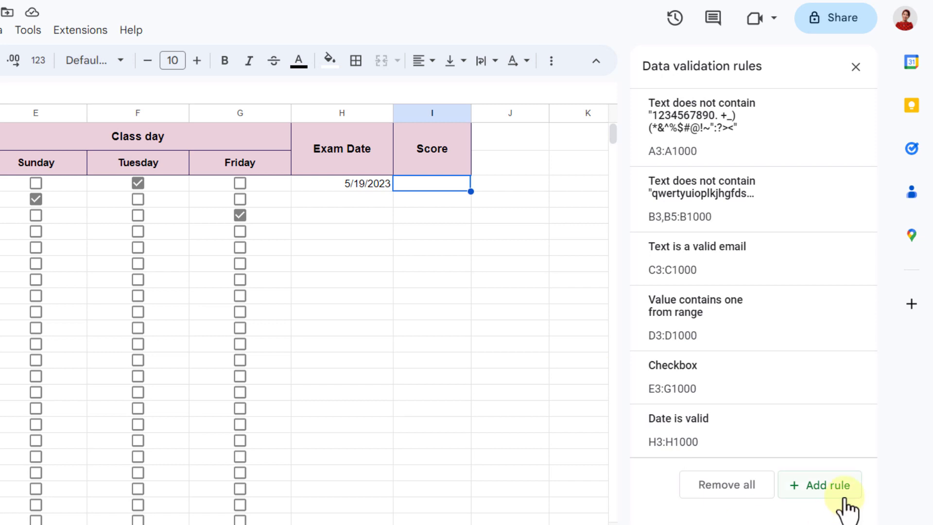
- Set up an 'Is between' rule on I3:I with limits 0 and 20, rejecting other input
click(828, 486)
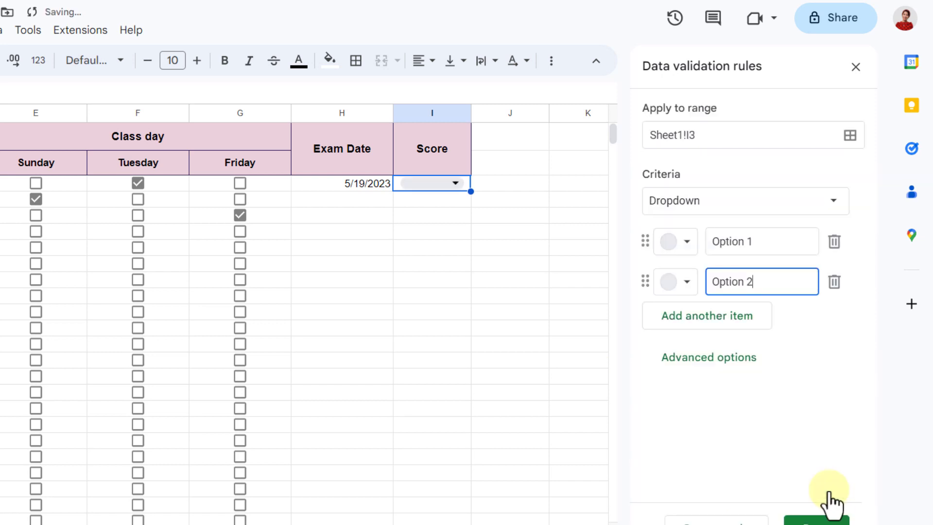
click(732, 140)
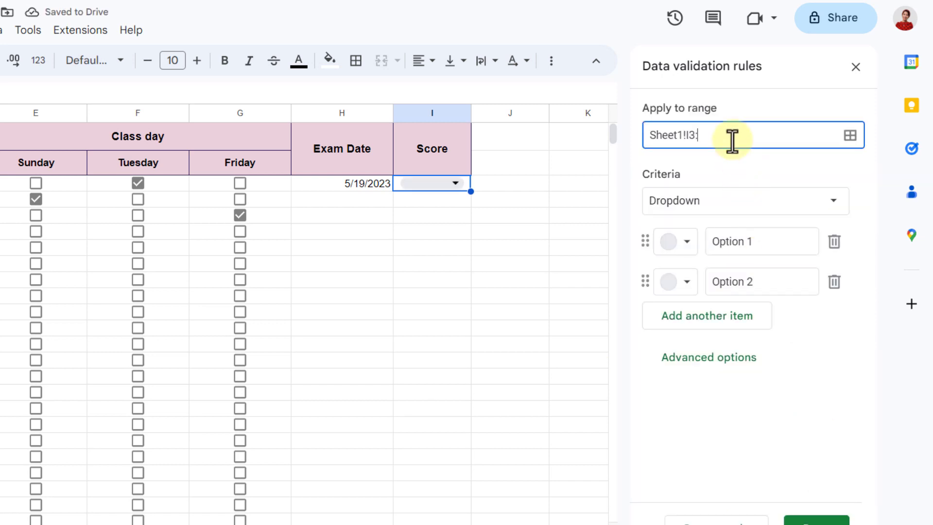
click(744, 202)
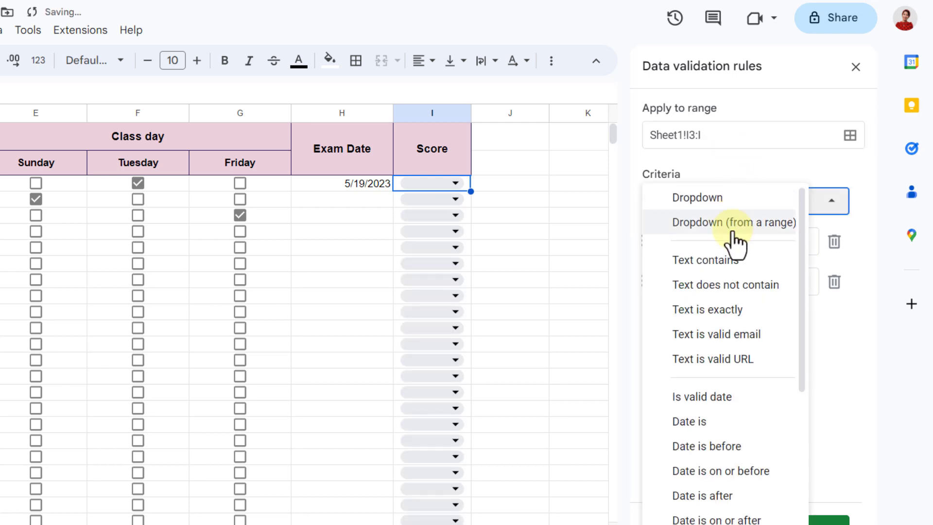
scroll(736, 262, down, 5)
scroll(738, 272, down, 2)
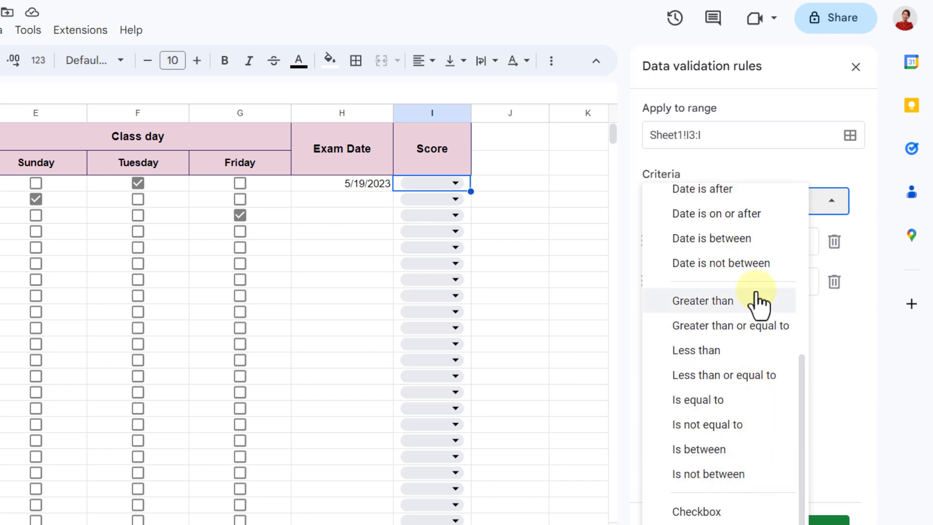
click(748, 461)
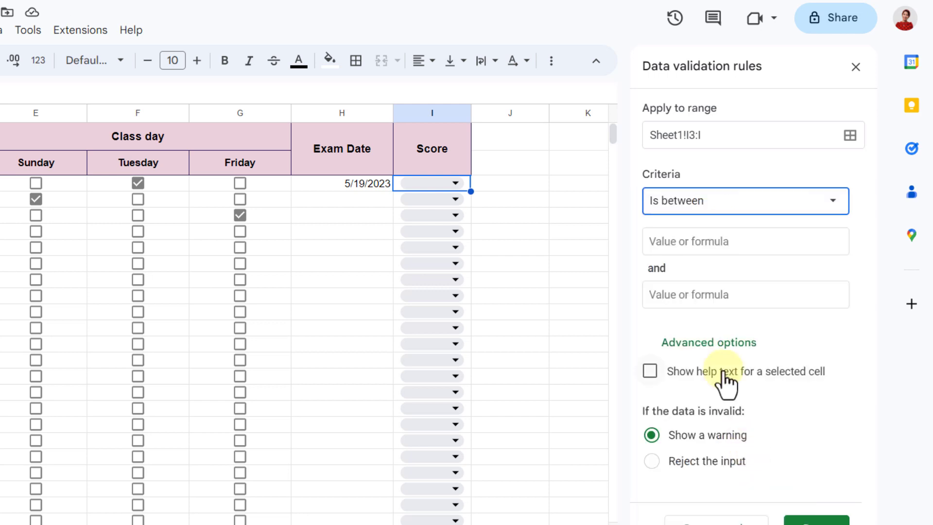
click(692, 245)
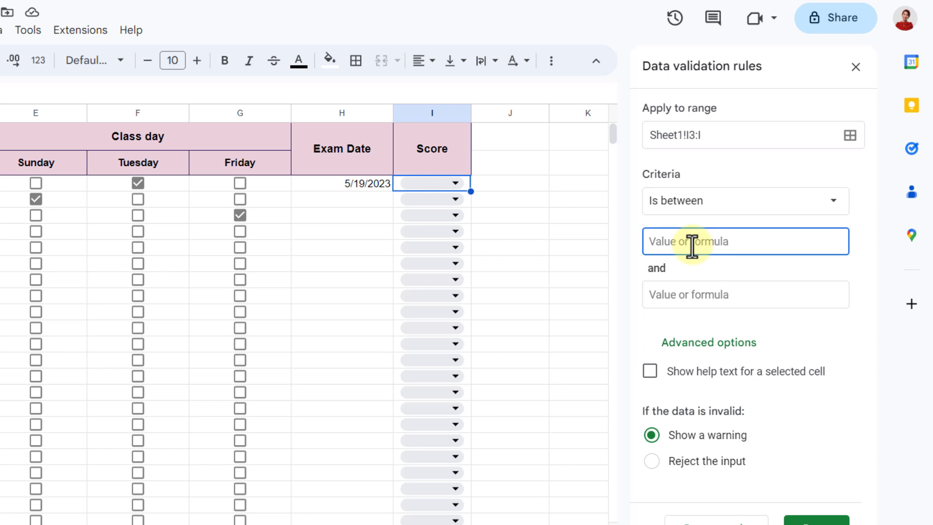
text(0)
click(697, 292)
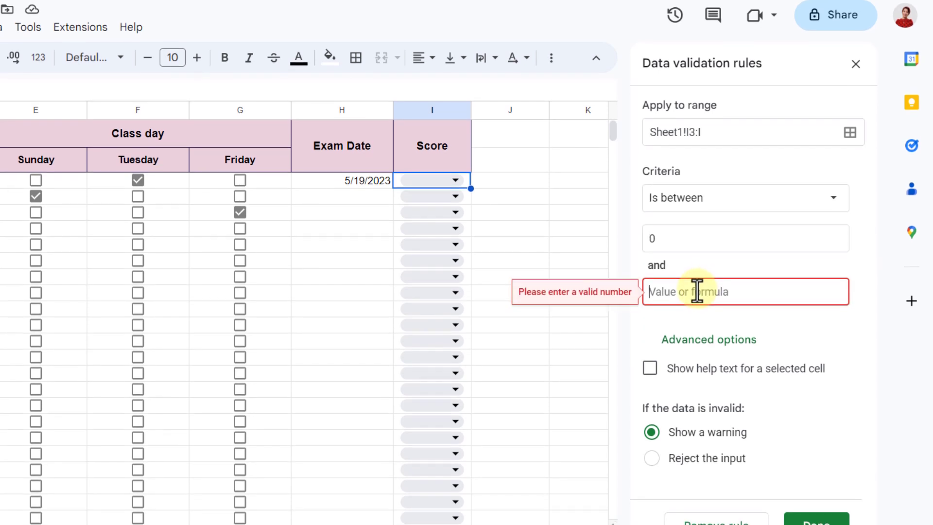
text(20)
click(680, 441)
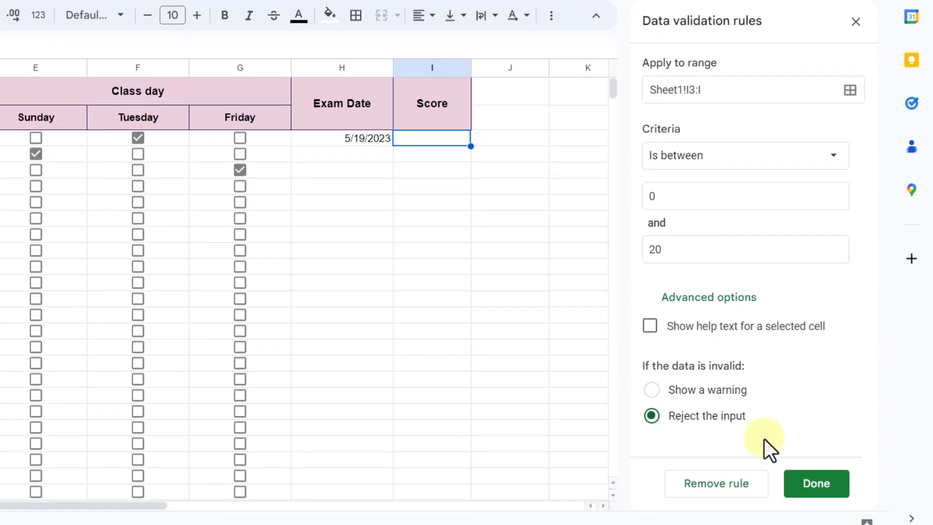
- Save the score rule, confirm 25 is refused in I3, and enter 20 instead
click(816, 495)
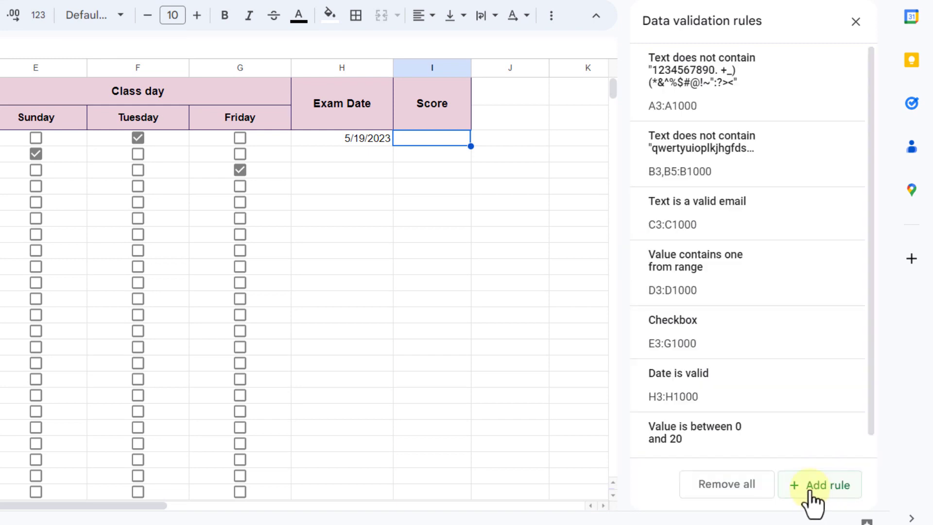
text(25)
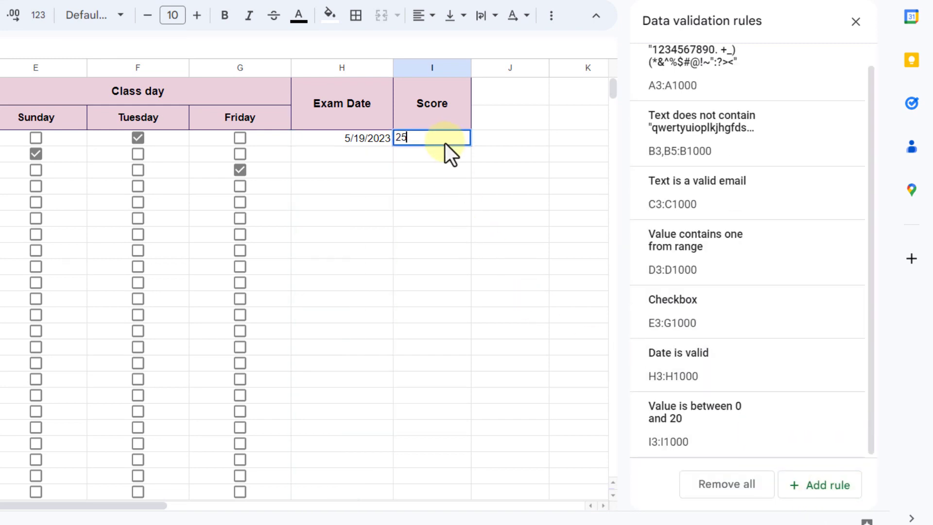
key(Return)
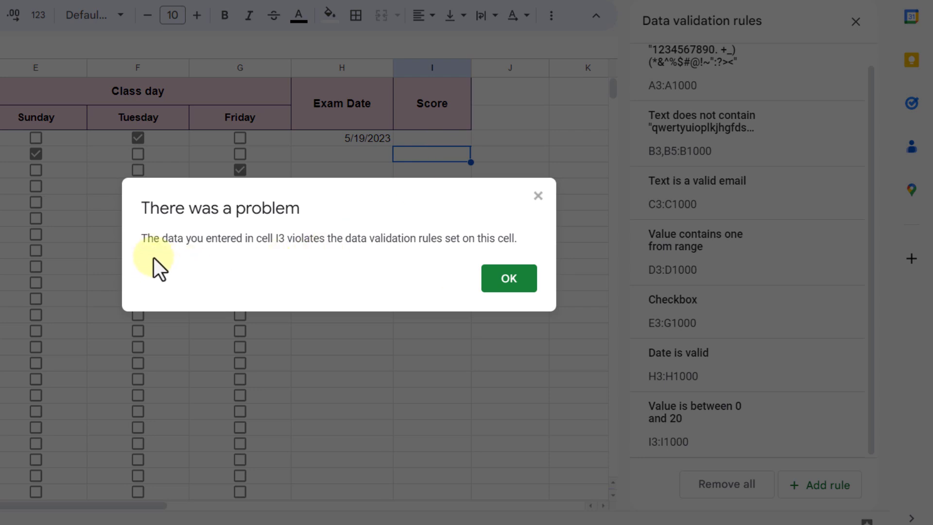
click(503, 277)
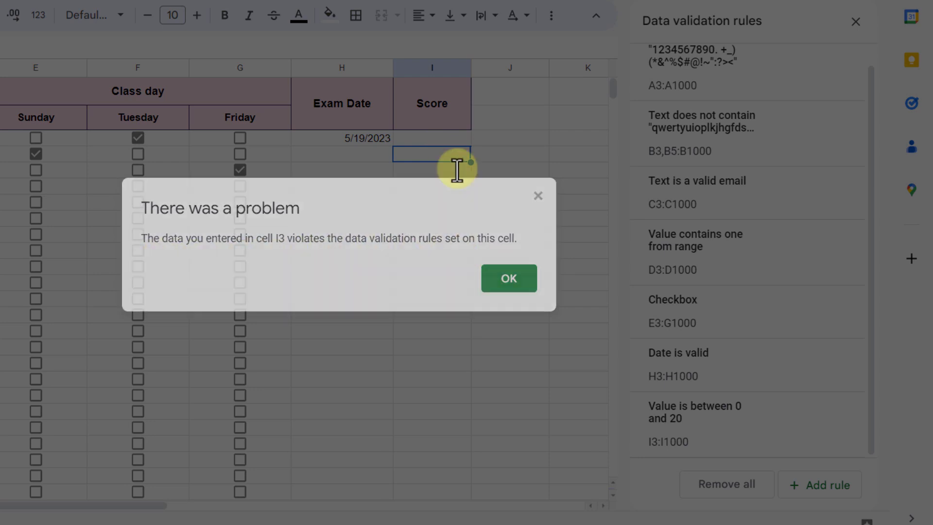
text(20)
key(Return)
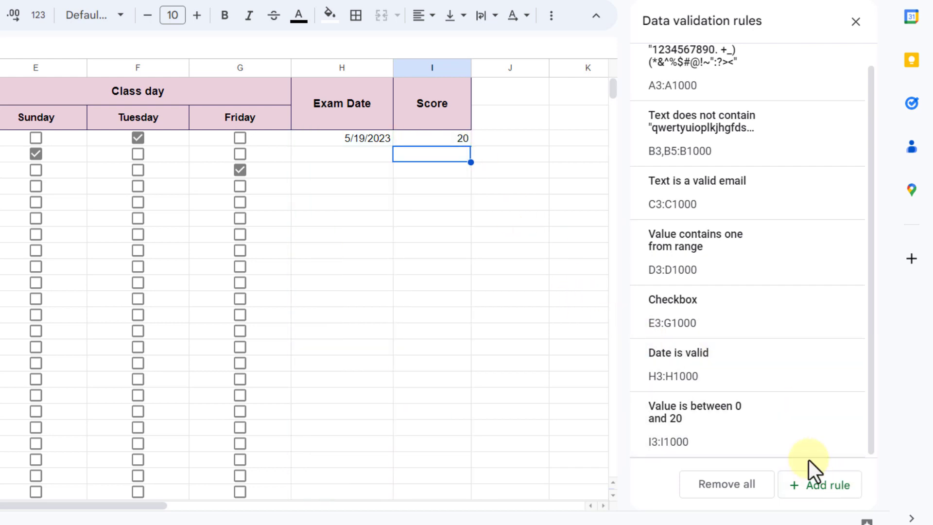
click(831, 486)
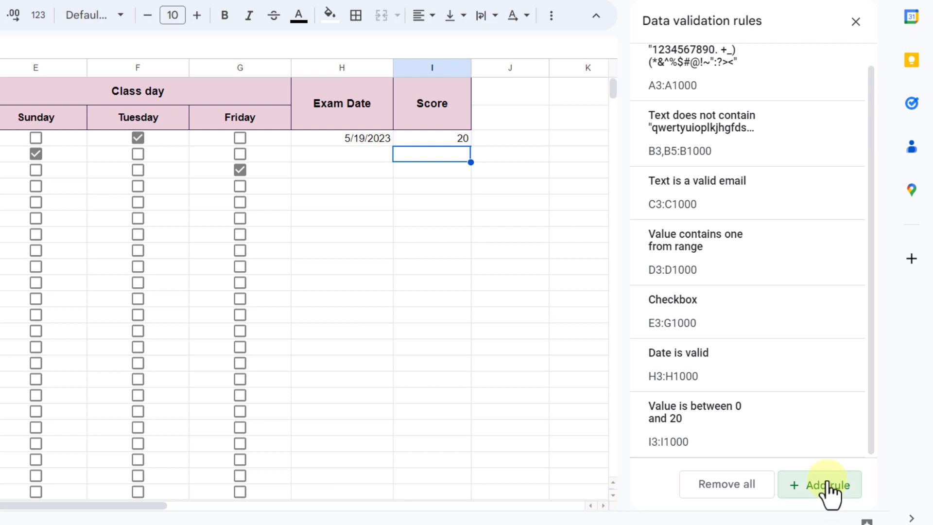
- Cancel the empty new rule and delete the 'Text does not contain' rules on B3,B5:B1000 and A3:A1000
click(774, 166)
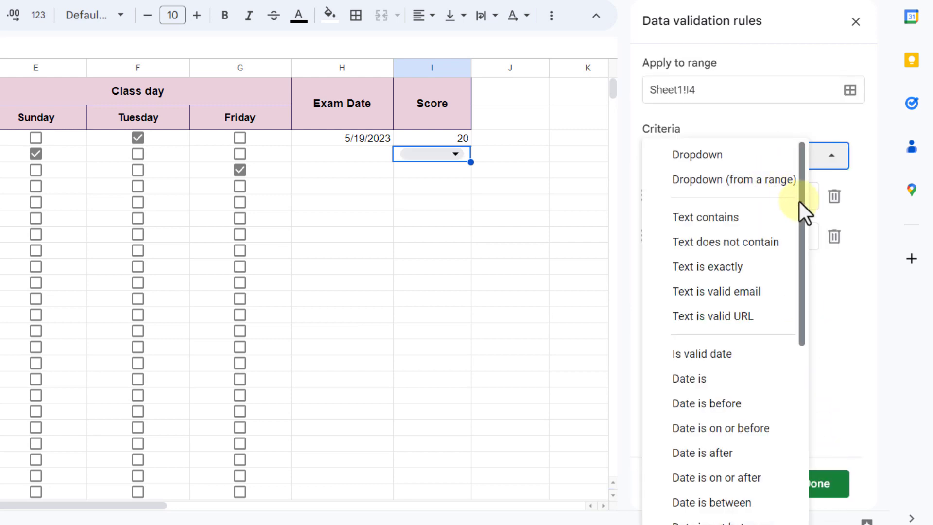
mouse_move(802, 213)
mouse_down()
mouse_move(804, 407)
mouse_move(801, 214)
mouse_up()
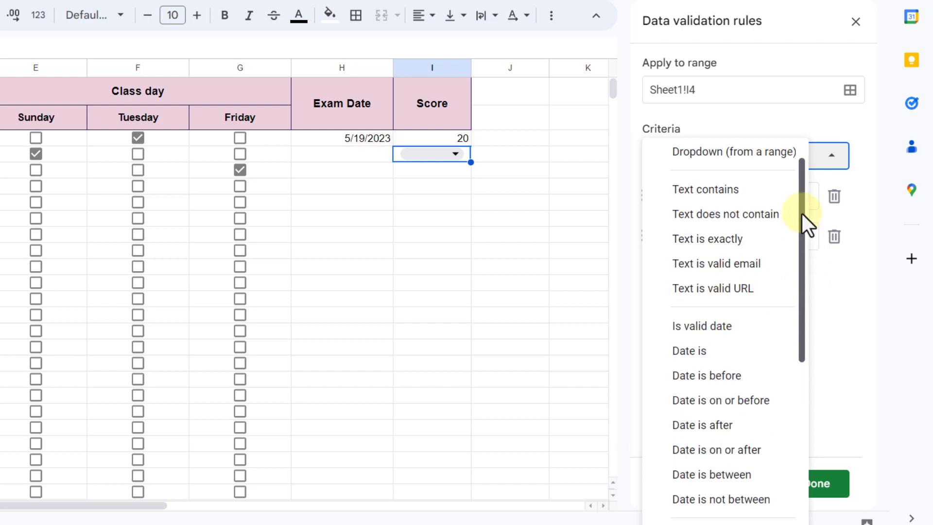
click(851, 289)
click(736, 484)
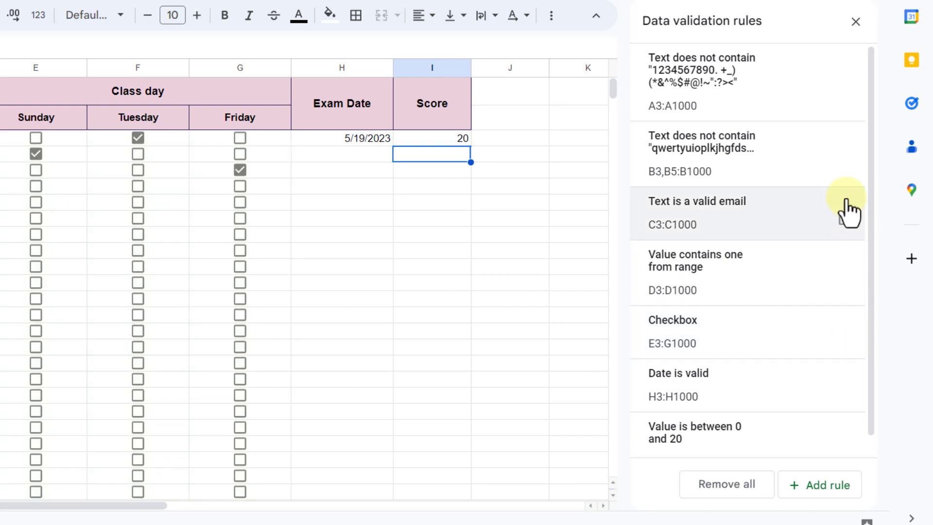
click(843, 156)
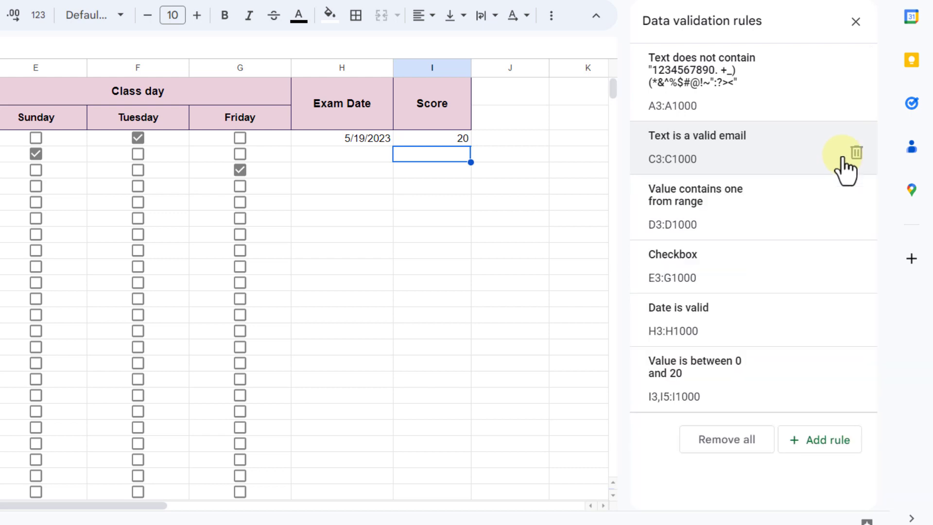
click(853, 86)
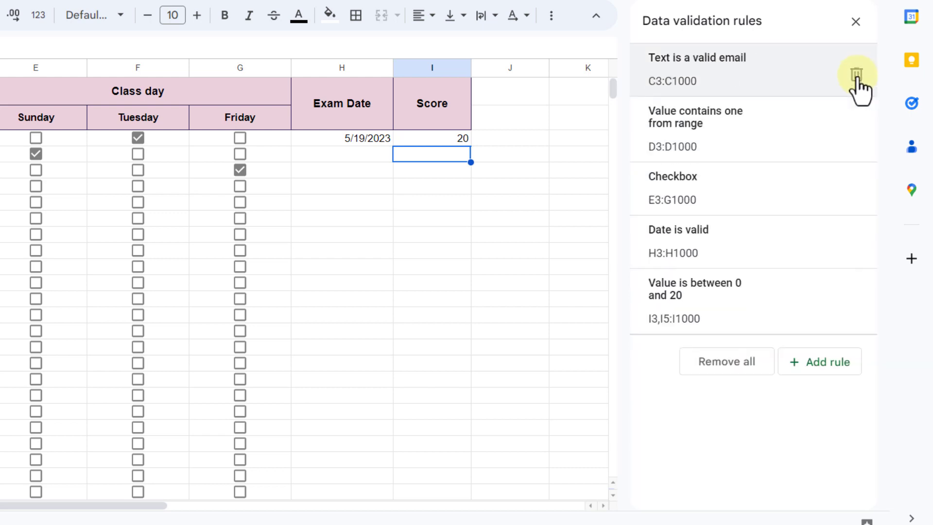